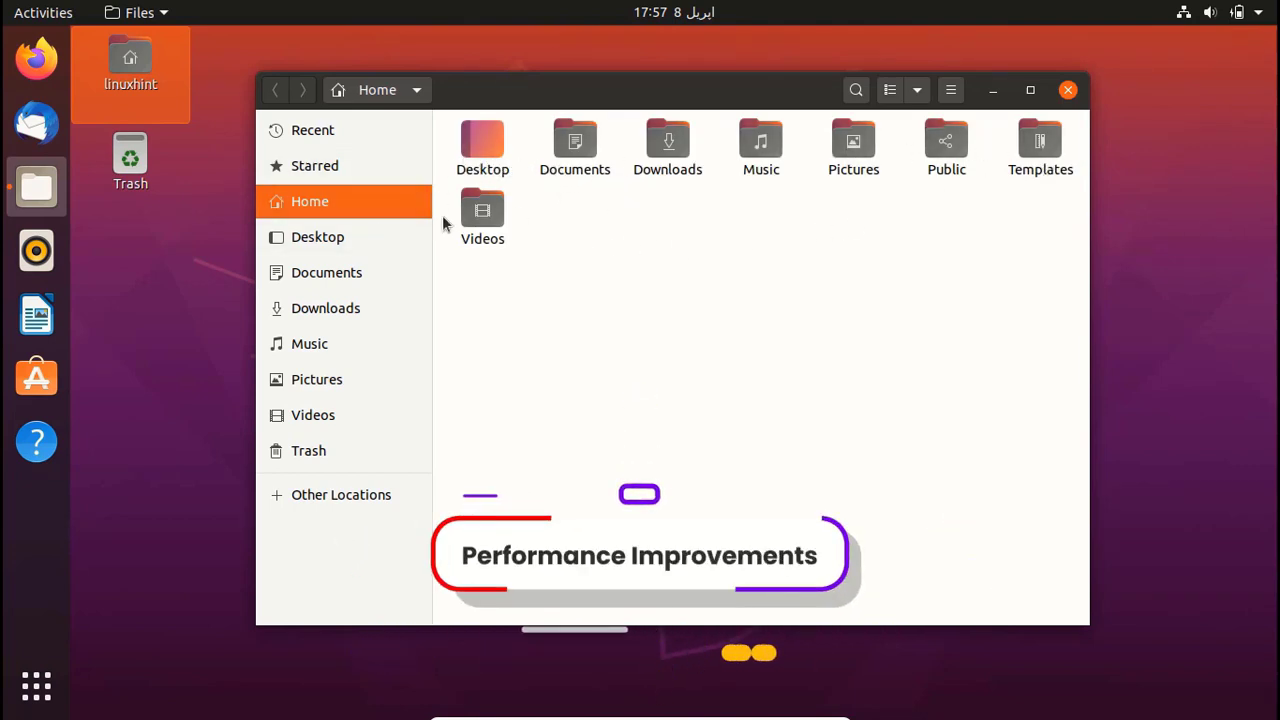
# Browse the Desktop, Documents, Downloads and Music folders, and return to the Home folder.
pyautogui.click(341, 240)
pyautogui.click(340, 274)
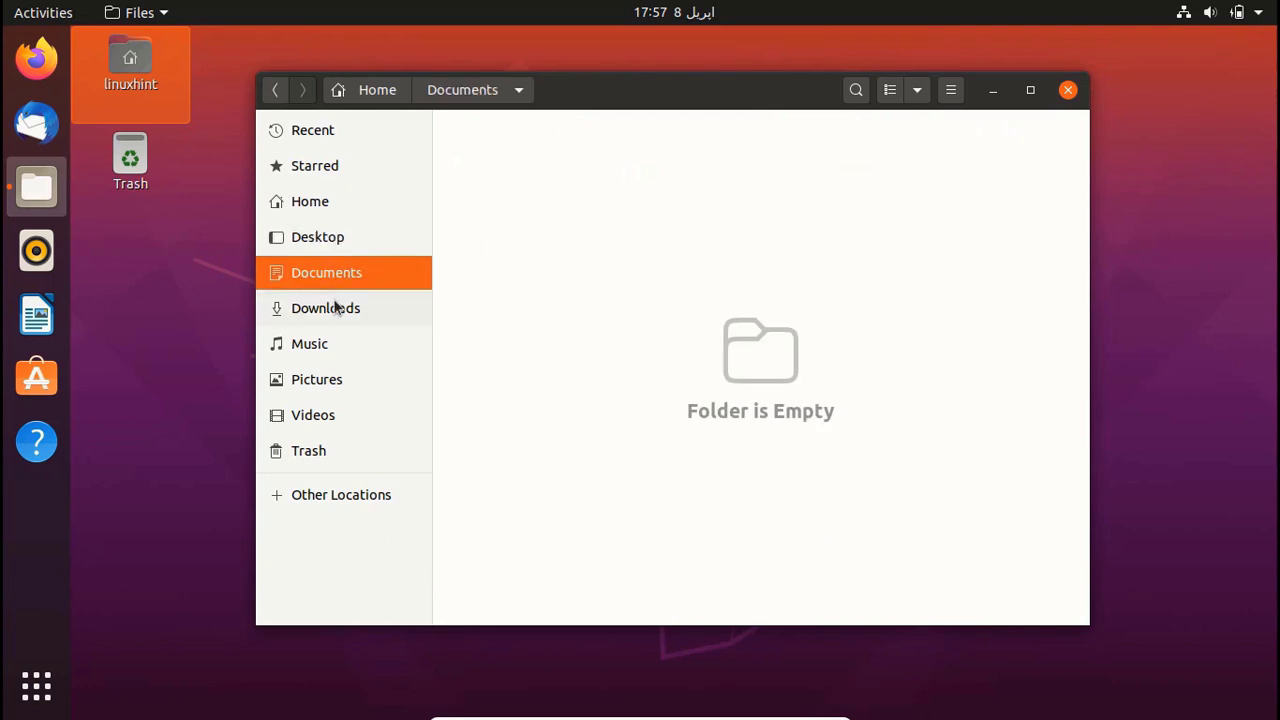
pyautogui.click(334, 306)
pyautogui.click(328, 351)
pyautogui.click(315, 211)
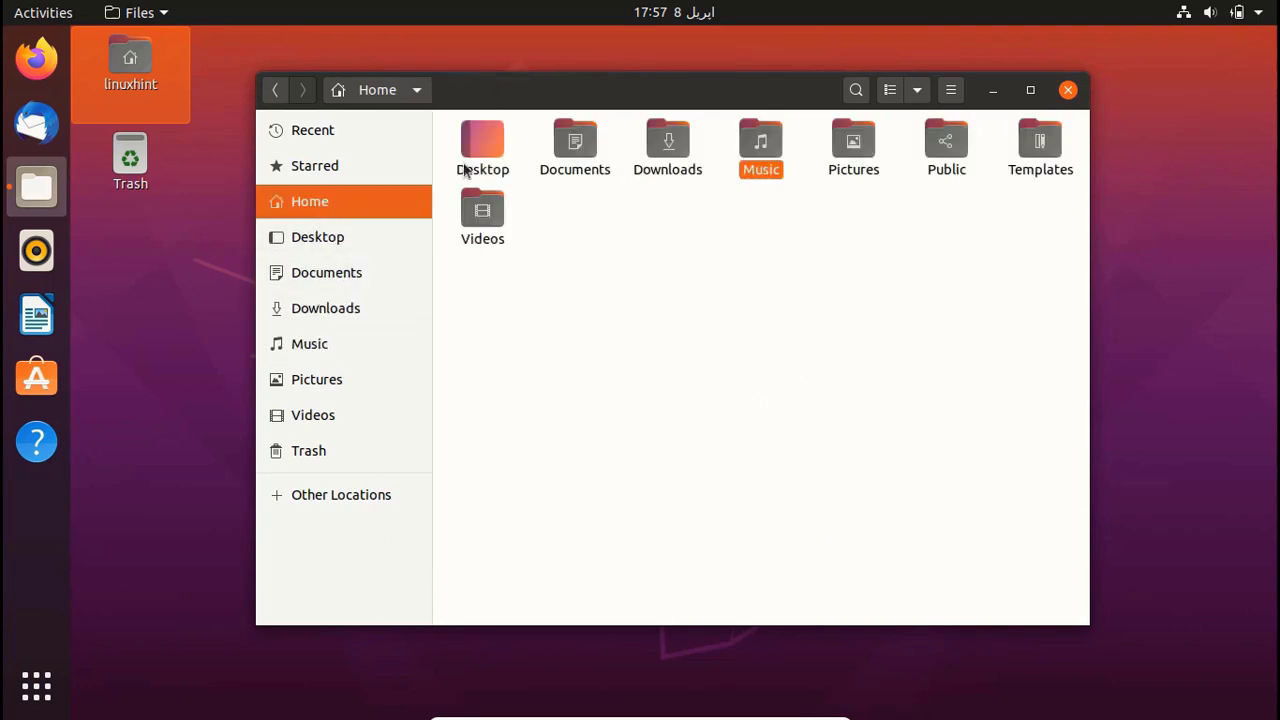
# Enlarge the Home folder's icons to 133%, and reduce them by two zoom levels.
pyautogui.click(917, 91)
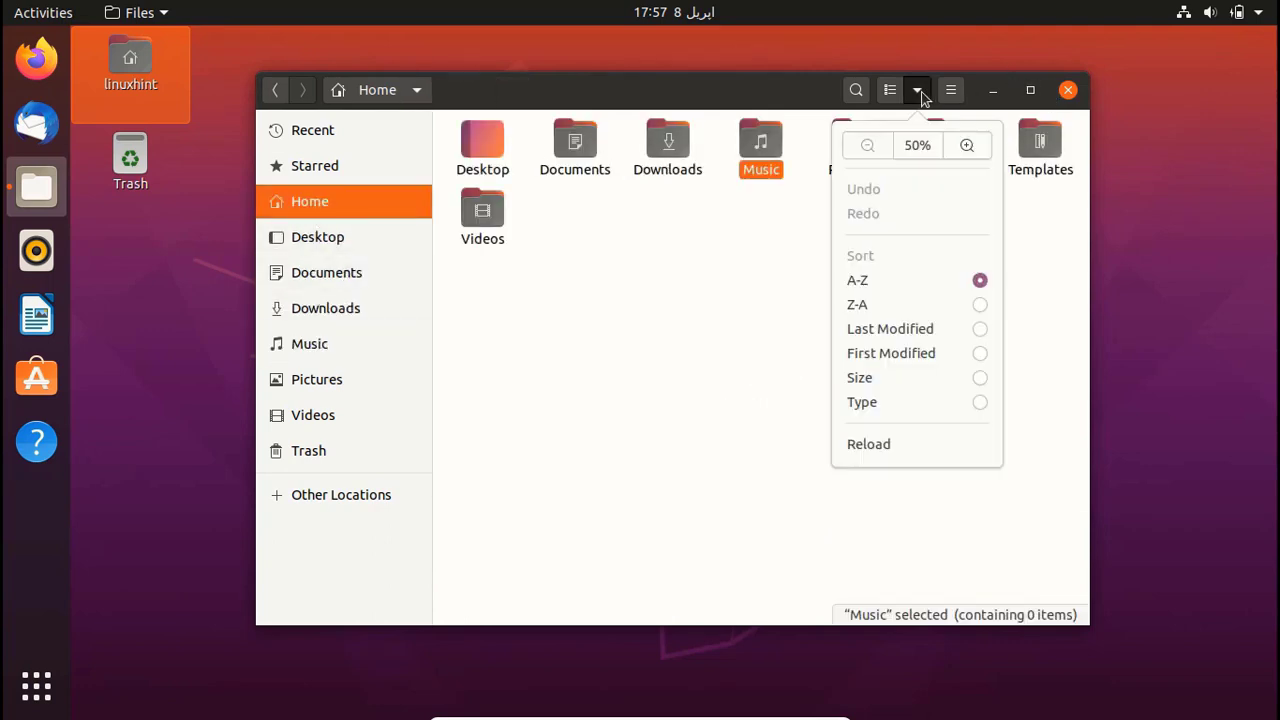
pyautogui.click(968, 146)
pyautogui.click(968, 146)
pyautogui.click(968, 146)
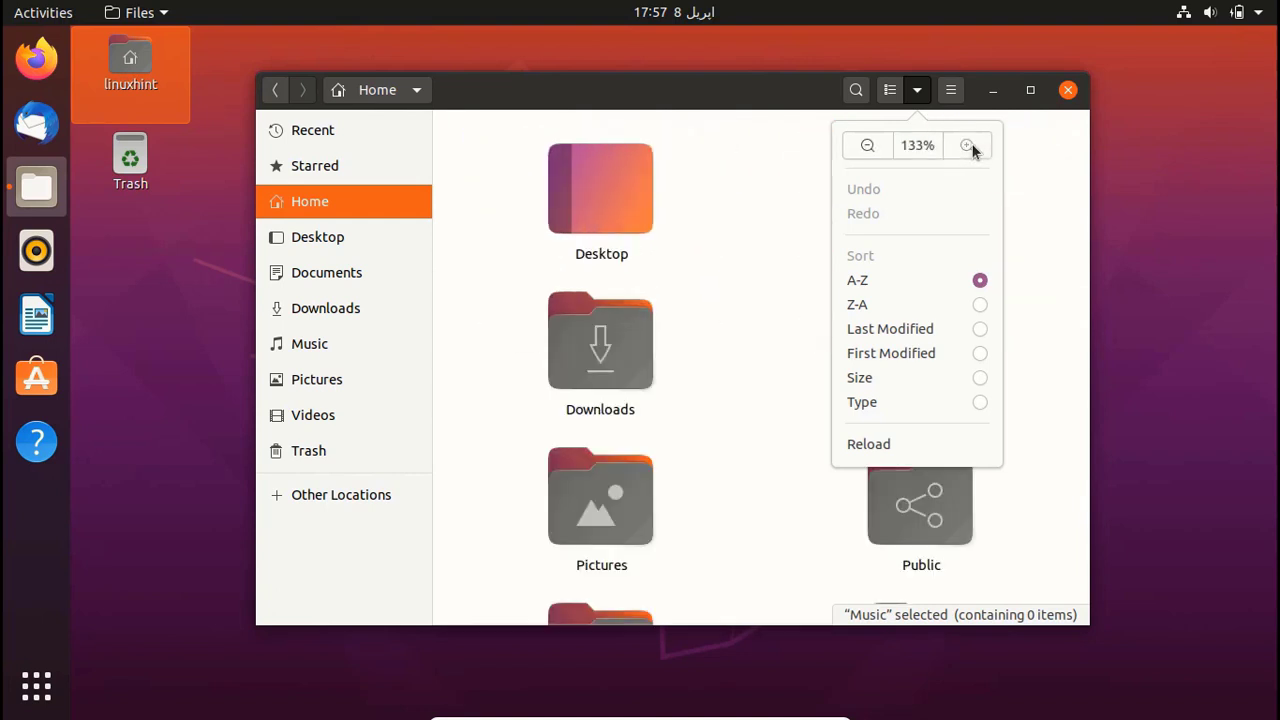
pyautogui.click(879, 146)
pyautogui.click(879, 146)
pyautogui.click(770, 273)
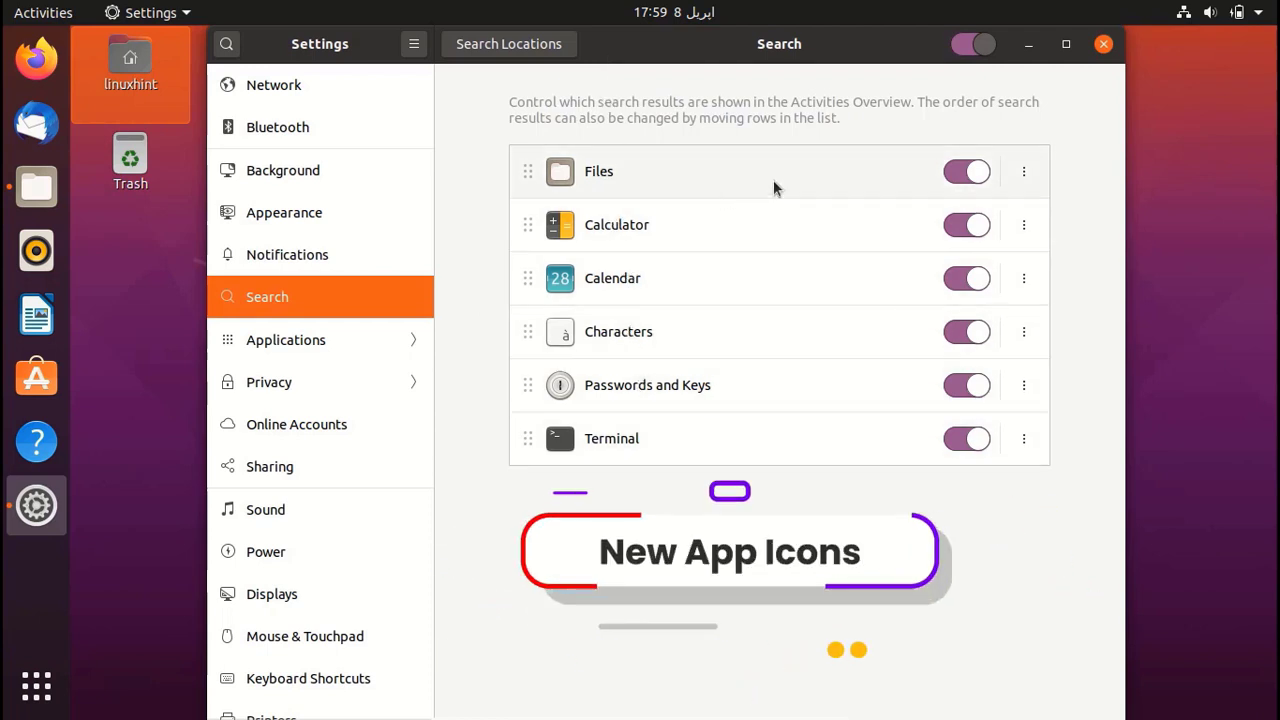
# Toggle whether Files results are shown in the Activities Overview search.
pyautogui.click(969, 174)
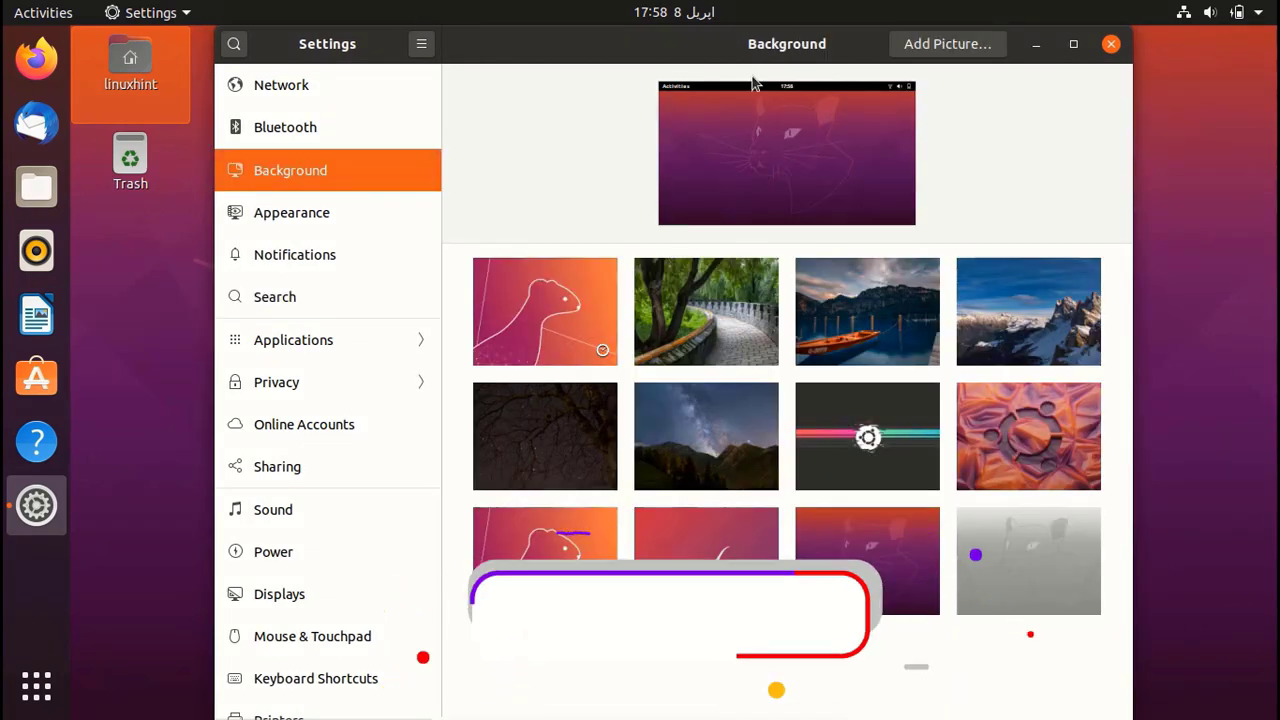
# Try the night-sky and grey cat wallpapers, and set the purple cat wallpaper as the desktop background.
pyautogui.moveTo(740, 50)
pyautogui.mouseDown()
pyautogui.moveTo(623, 460)
pyautogui.moveTo(700, 89)
pyautogui.moveTo(823, 486)
pyautogui.moveTo(727, 394)
pyautogui.moveTo(599, 675)
pyautogui.moveTo(651, 140)
pyautogui.moveTo(725, 666)
pyautogui.moveTo(747, 63)
pyautogui.moveTo(774, 194)
pyautogui.moveTo(719, 715)
pyautogui.moveTo(723, 105)
pyautogui.moveTo(740, 70)
pyautogui.mouseUp()
pyautogui.click(710, 435)
pyautogui.click(1071, 579)
pyautogui.click(859, 560)
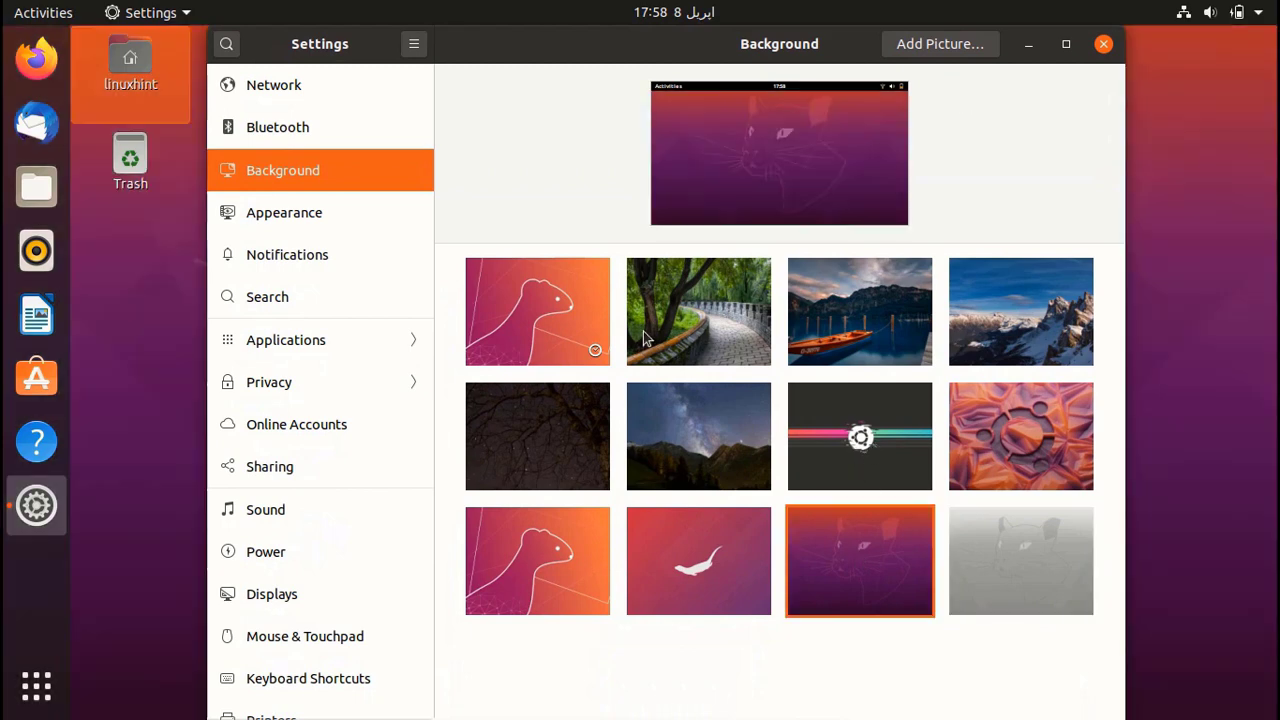
# Set the window colors to Dark, and open and close a Files window to check the theme.
pyautogui.click(284, 212)
pyautogui.click(956, 214)
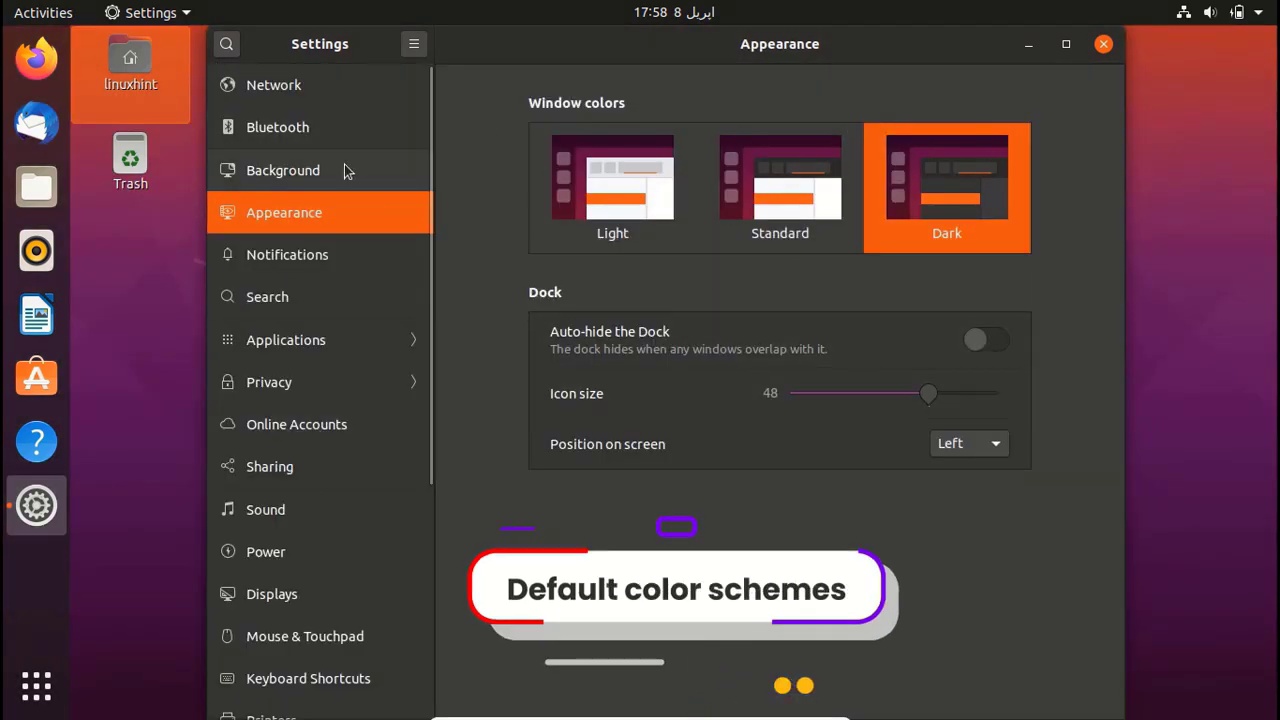
pyautogui.click(36, 186)
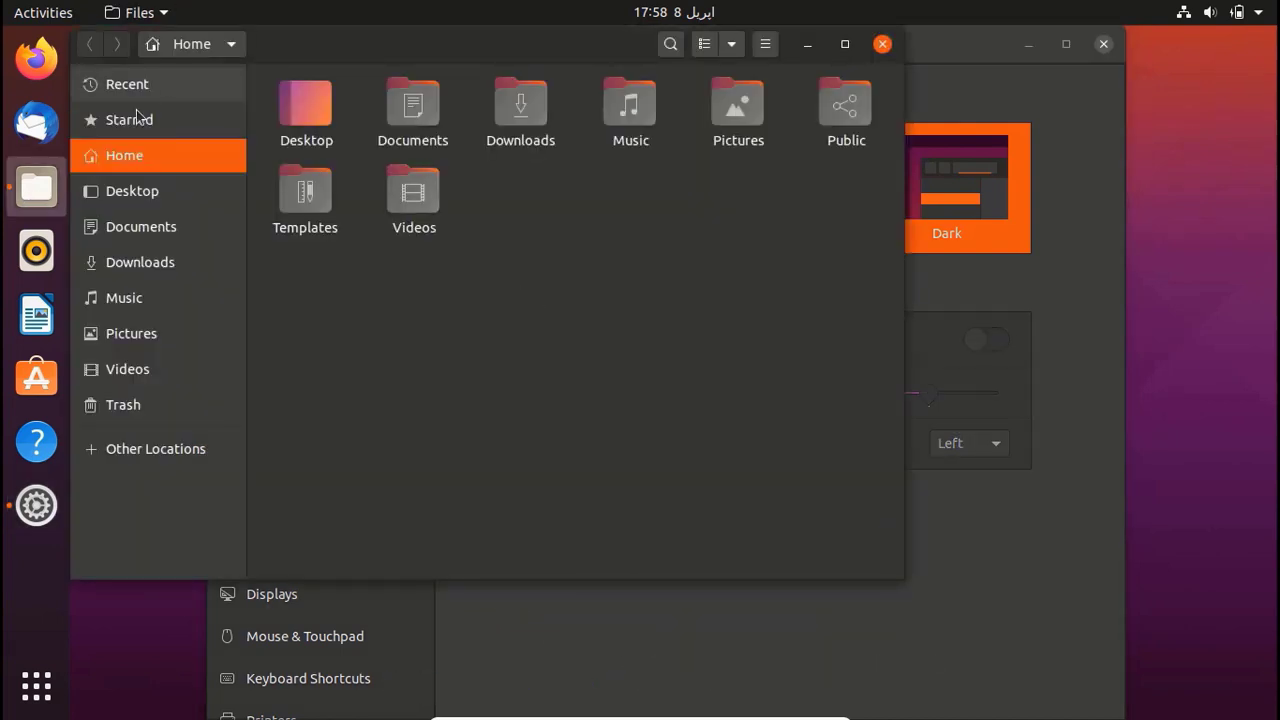
pyautogui.click(884, 46)
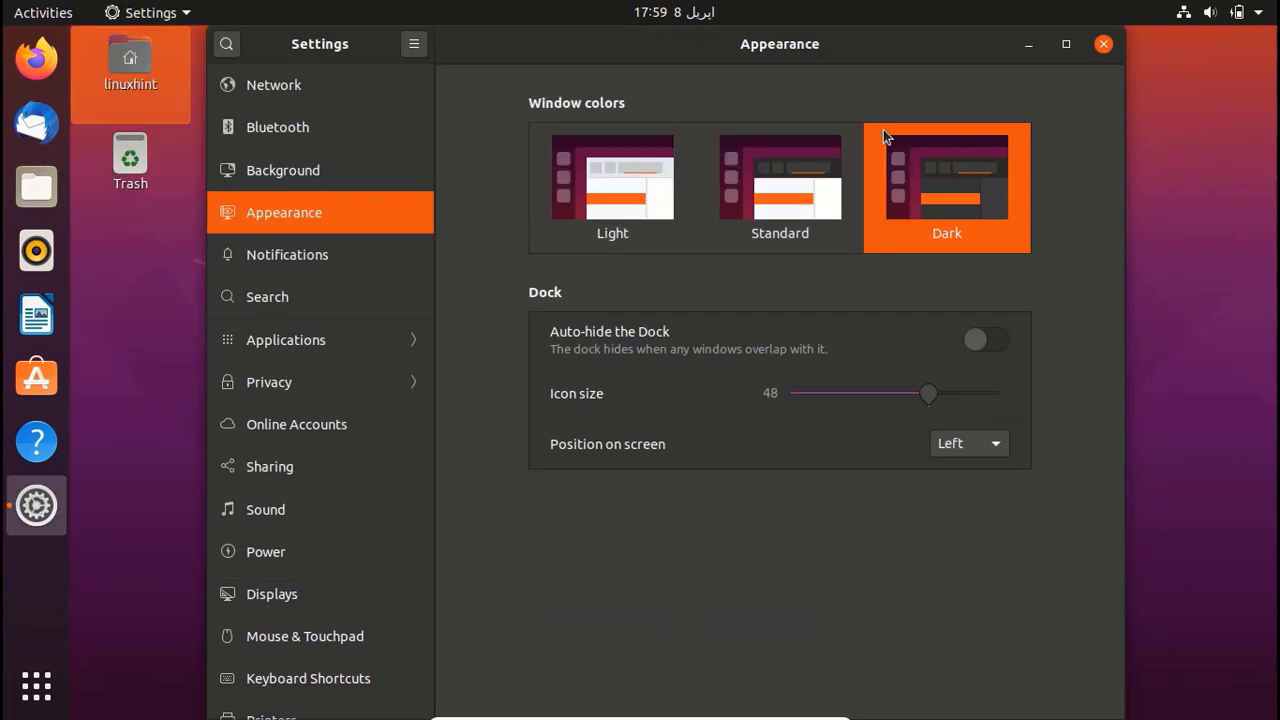
# Set the window colors to Light, and open a Files window to check the theme before minimizing it.
pyautogui.click(608, 187)
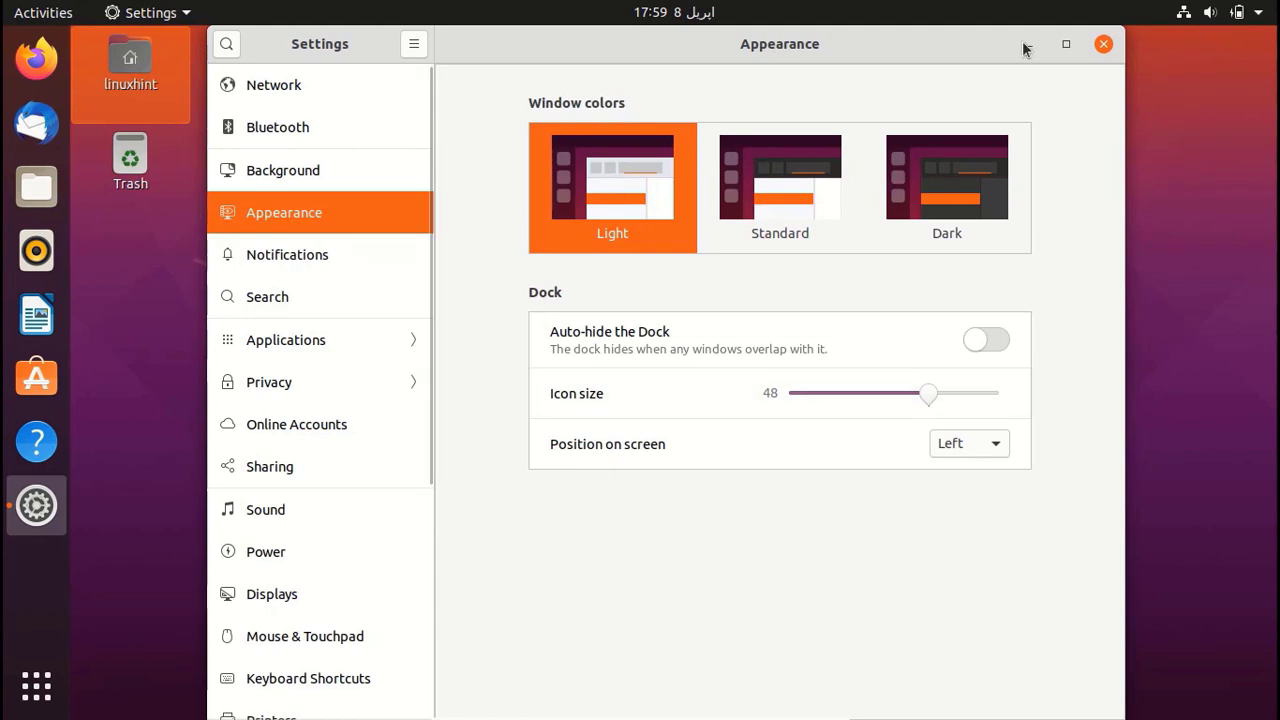
pyautogui.click(36, 187)
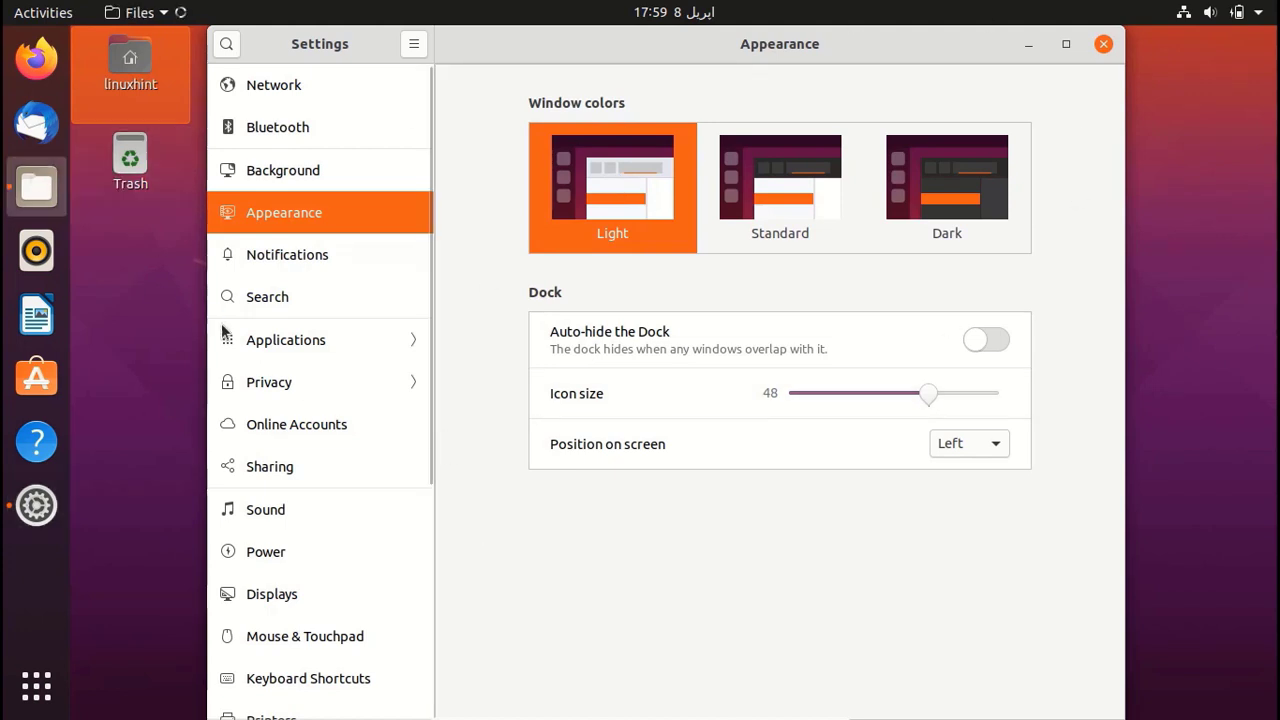
pyautogui.click(809, 44)
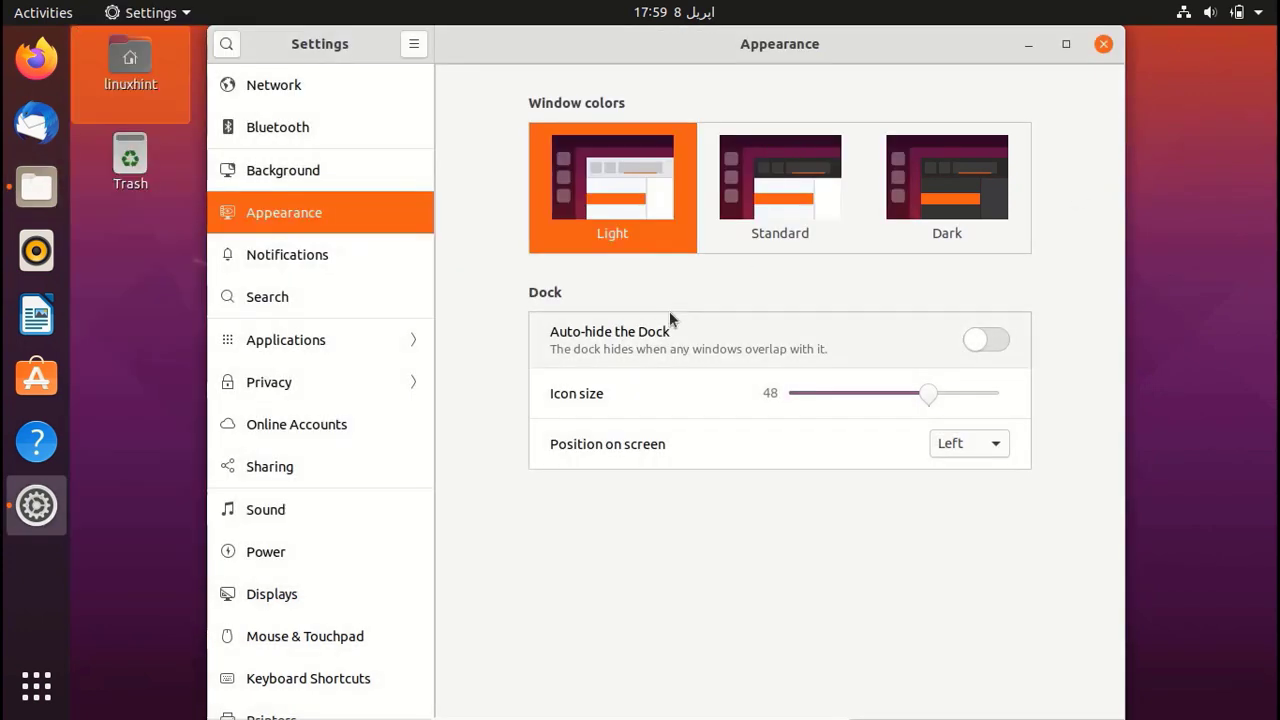
# Set the window colors to Standard, and bring up the Files window to check the theme.
pyautogui.click(790, 170)
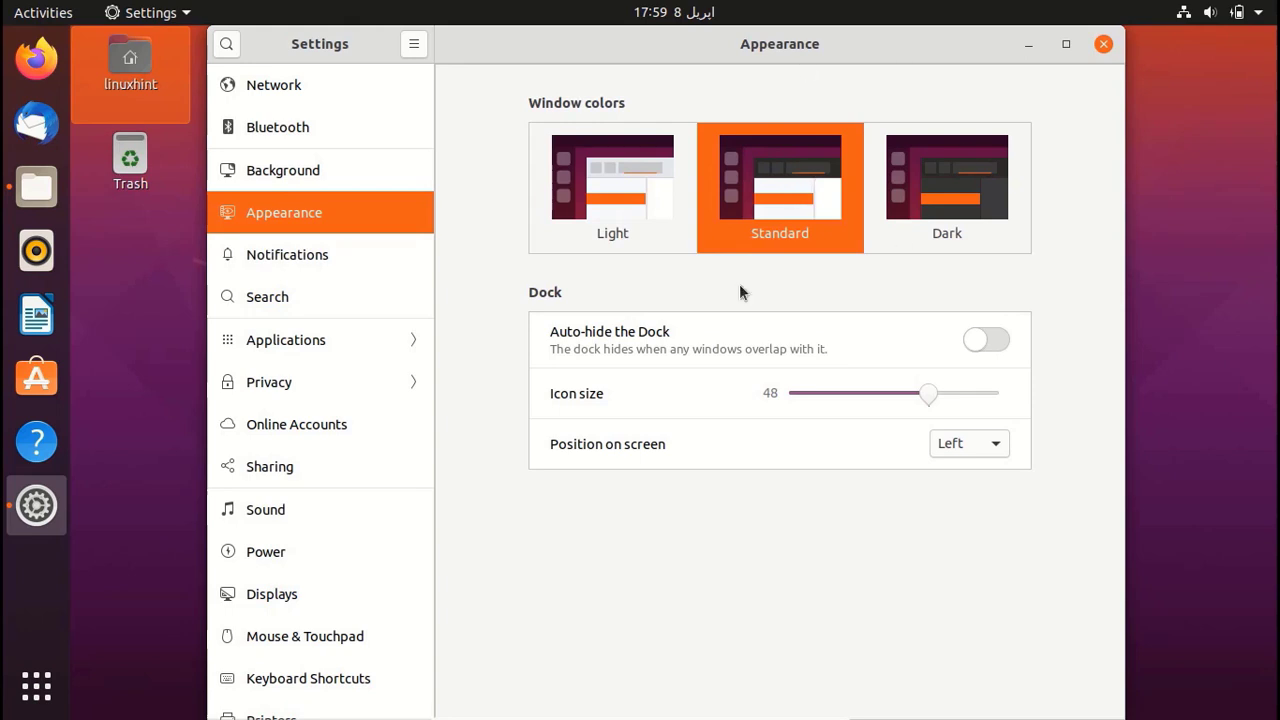
pyautogui.click(37, 187)
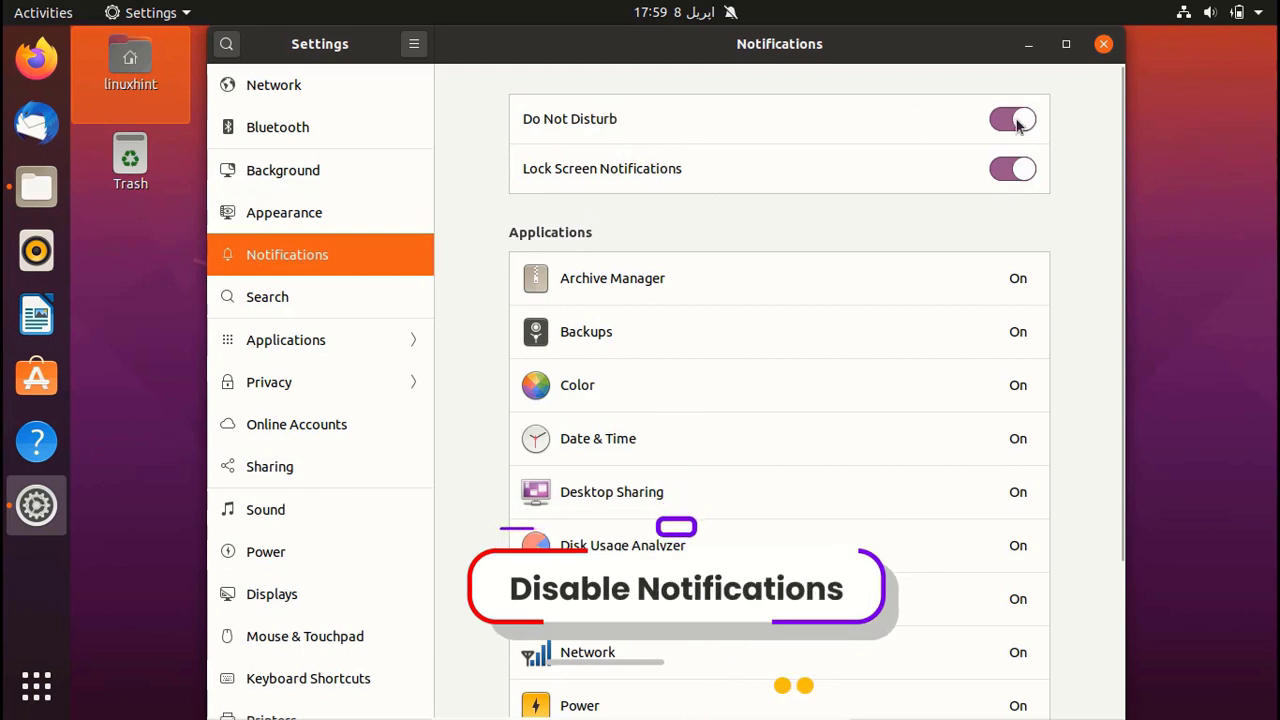
# Turn off Do Not Disturb and Lock Screen Notifications in the notification settings.
pyautogui.click(1009, 175)
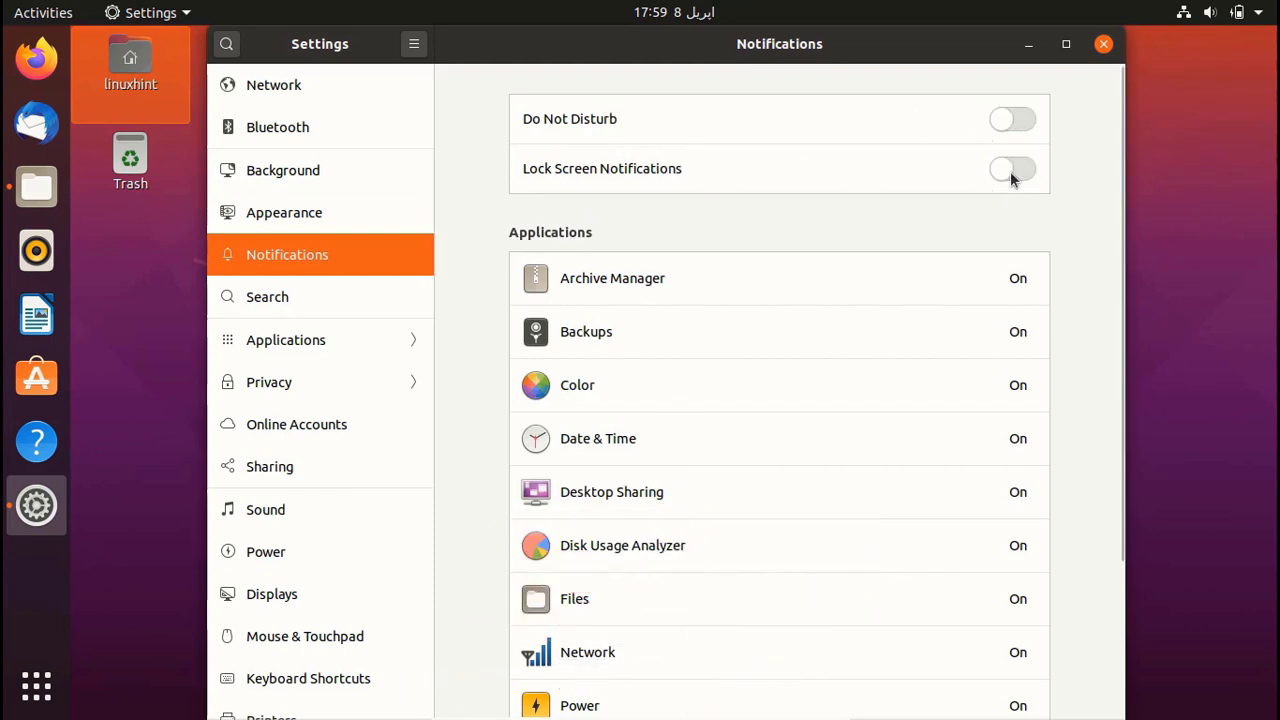
pyautogui.scroll(-3, 737, 271)
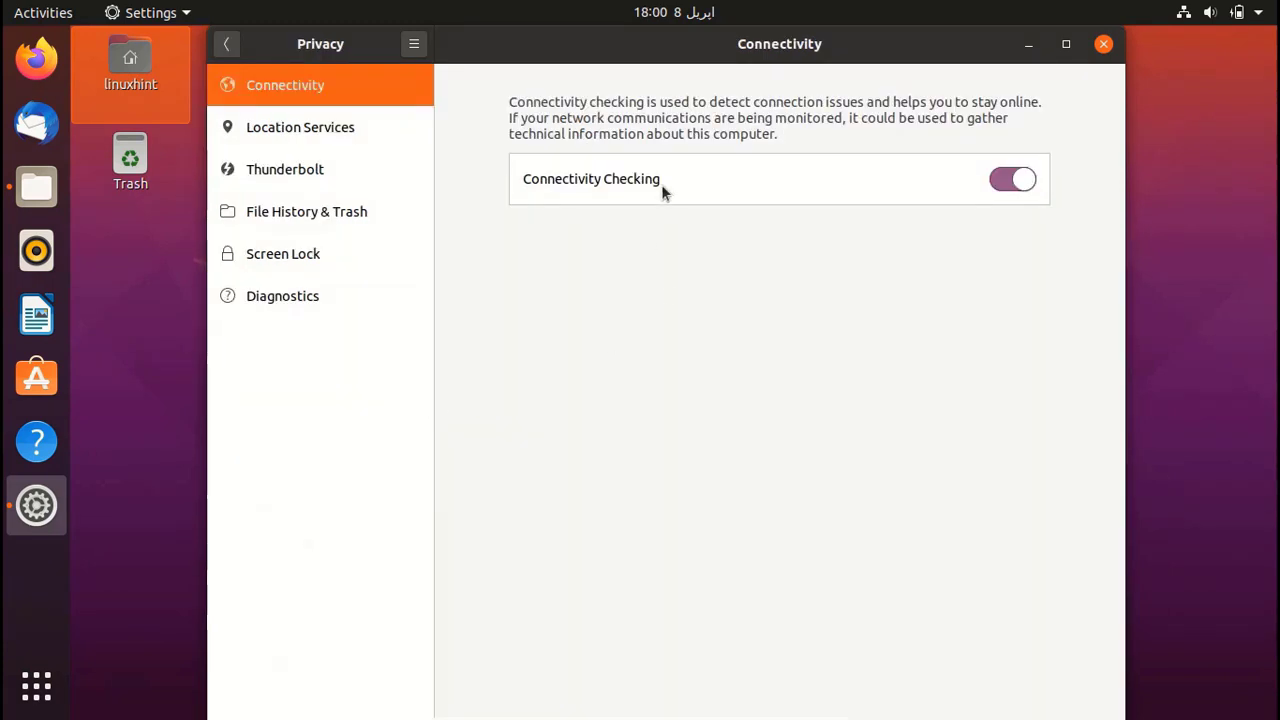
# Switch Connectivity Checking off and back on, and view the Location Services and Thunderbolt privacy settings.
pyautogui.click(1022, 178)
pyautogui.click(1027, 178)
pyautogui.click(320, 130)
pyautogui.click(330, 169)
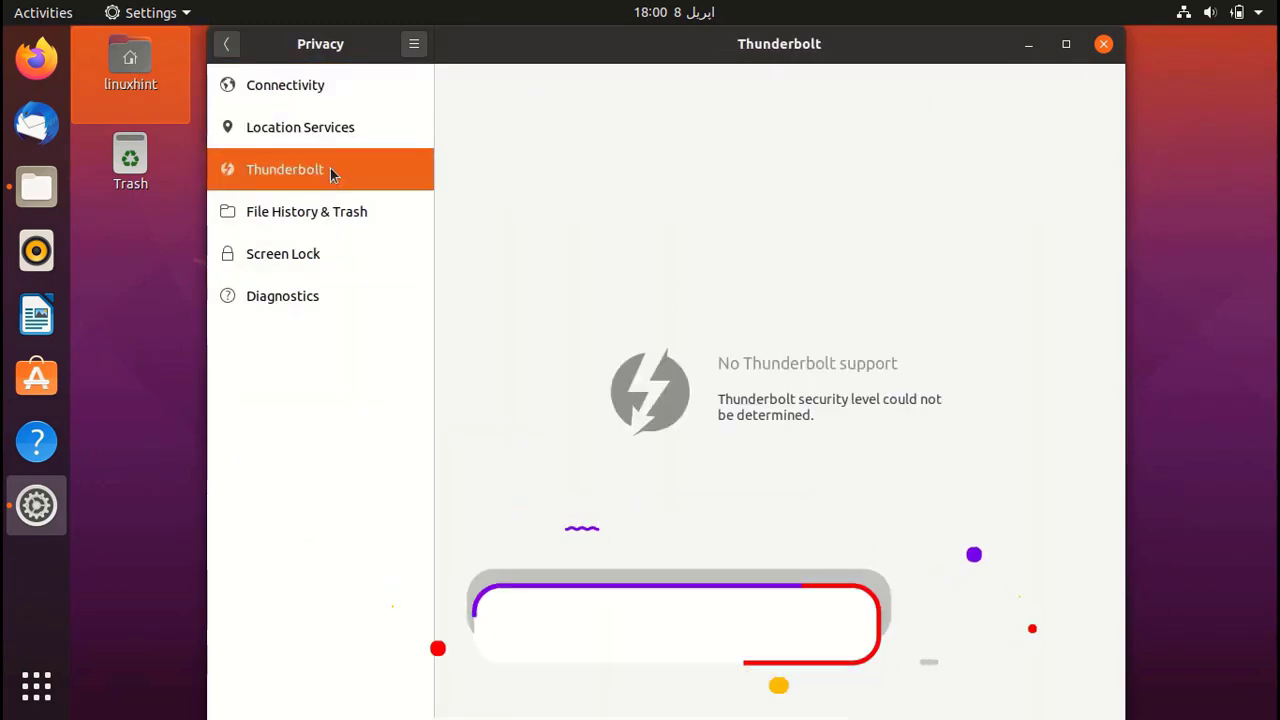
# Review the File History Duration choices, and switch Automatically Delete Trash Content on and back off.
pyautogui.click(320, 211)
pyautogui.click(990, 254)
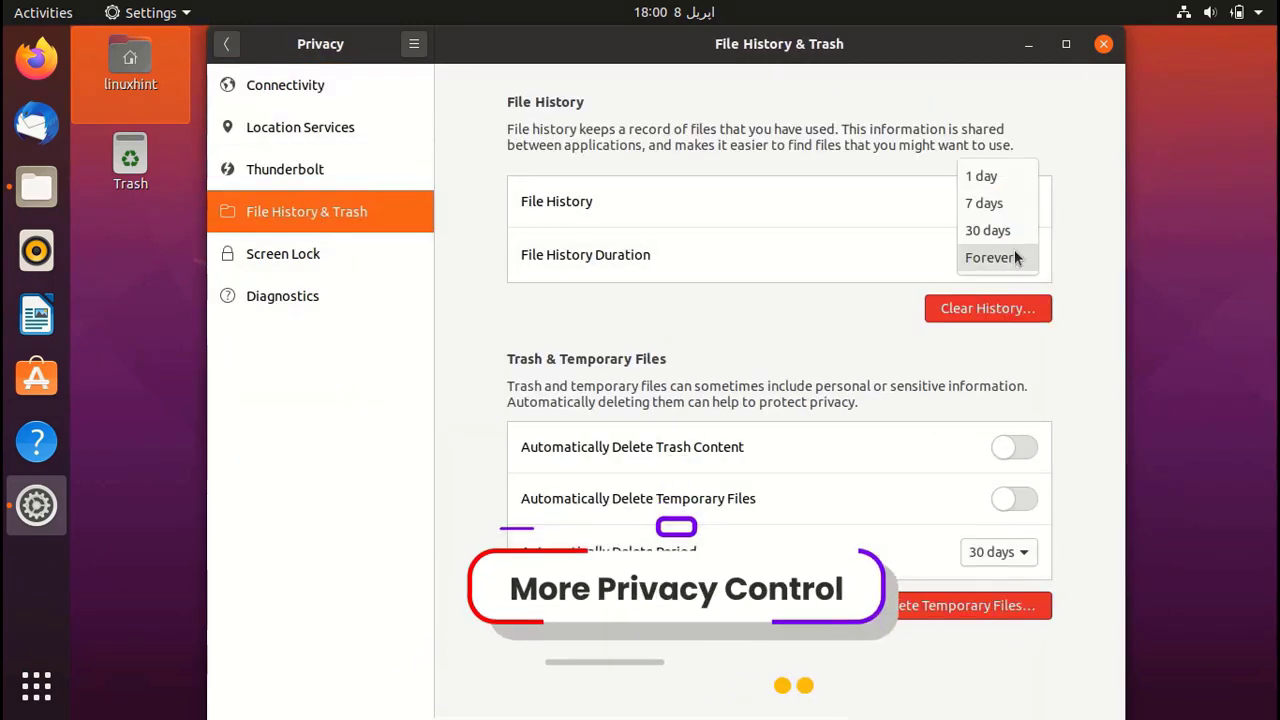
pyautogui.click(1068, 258)
pyautogui.click(1018, 448)
pyautogui.click(1020, 448)
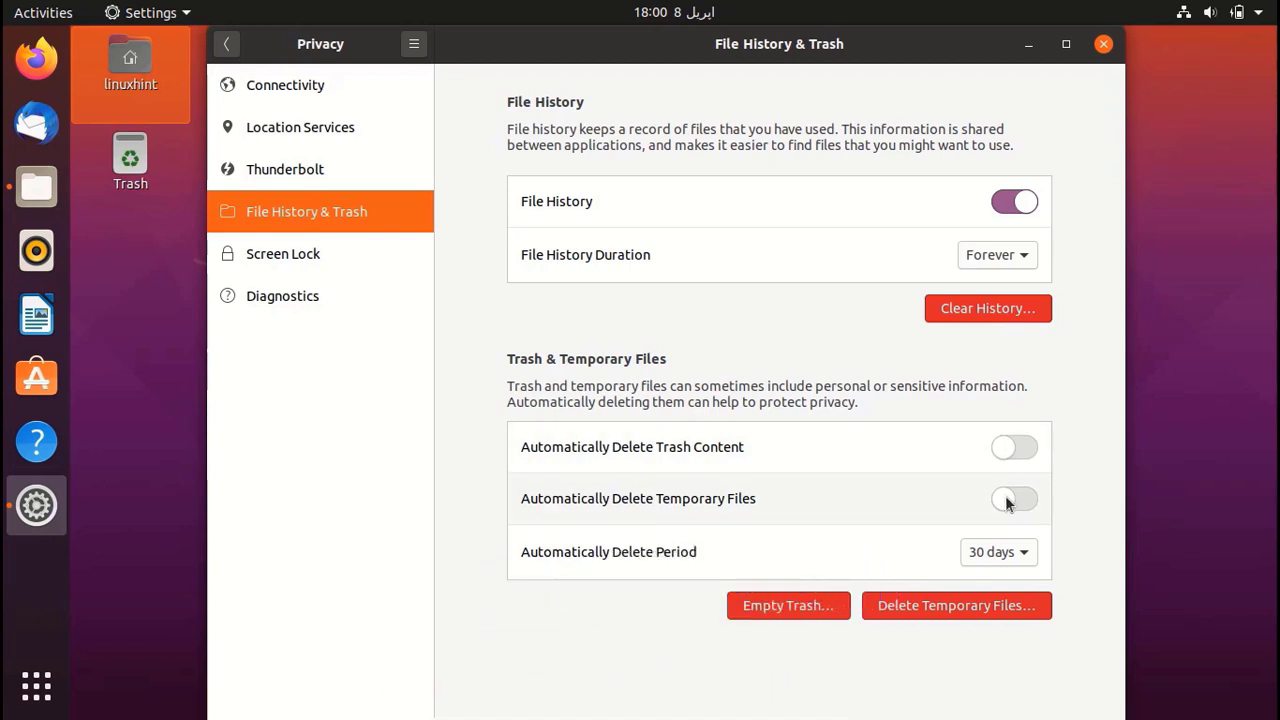
# Review the Blank Screen Delay choices for the screen lock, and switch Automatic Screen Lock off and back on.
pyautogui.click(360, 253)
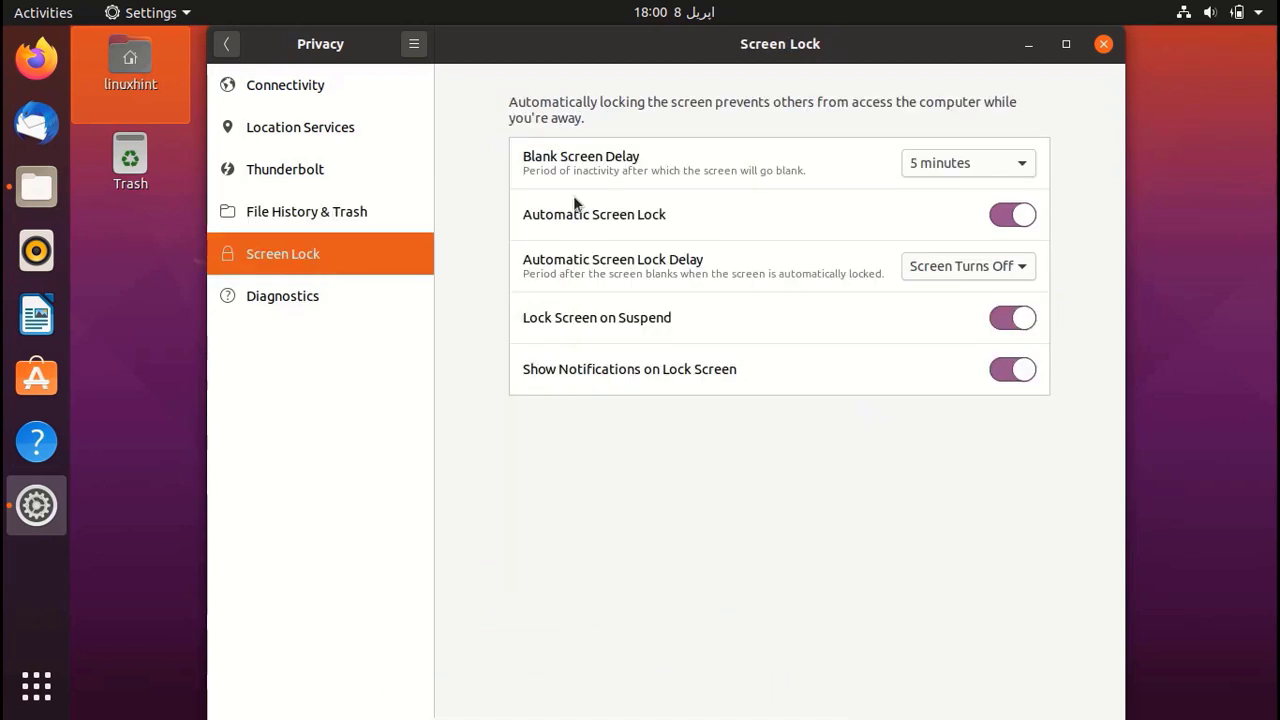
pyautogui.click(950, 165)
pyautogui.click(942, 165)
pyautogui.click(1017, 216)
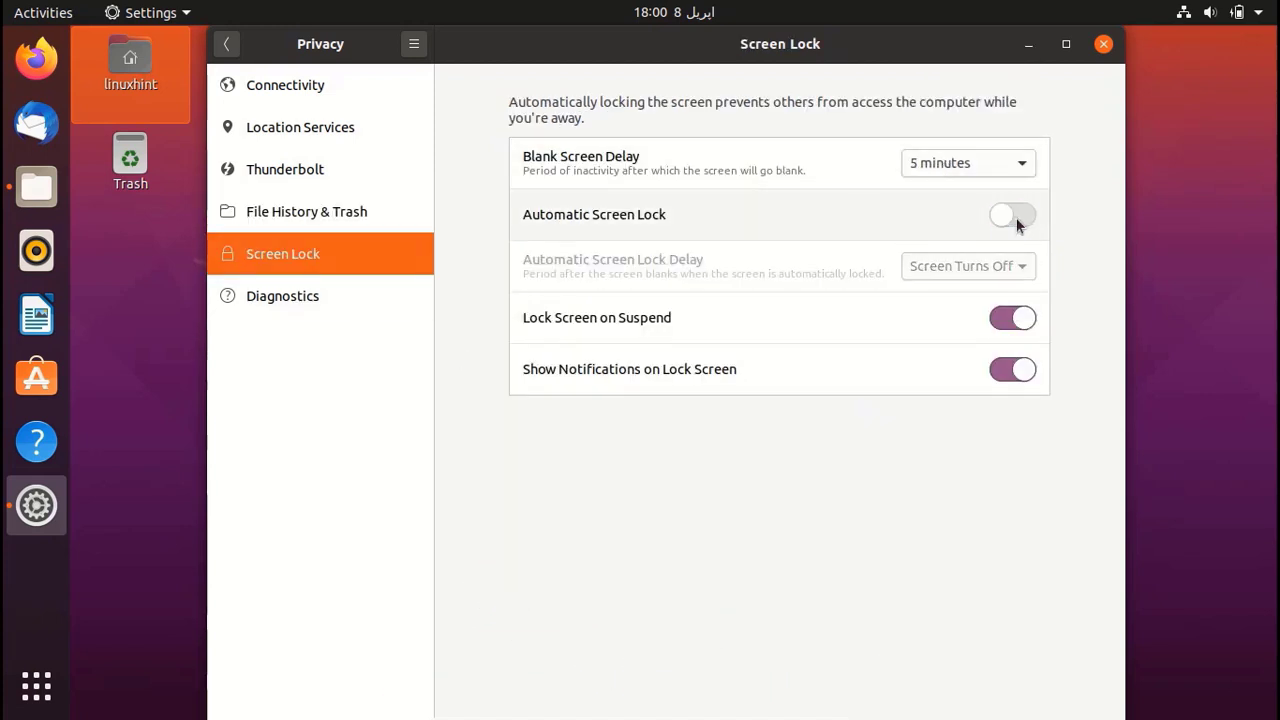
pyautogui.click(1017, 216)
# Review the Automatic Screen Lock Delay choices, and switch Lock Screen on Suspend off and back on.
pyautogui.click(1016, 268)
pyautogui.click(978, 272)
pyautogui.click(1018, 318)
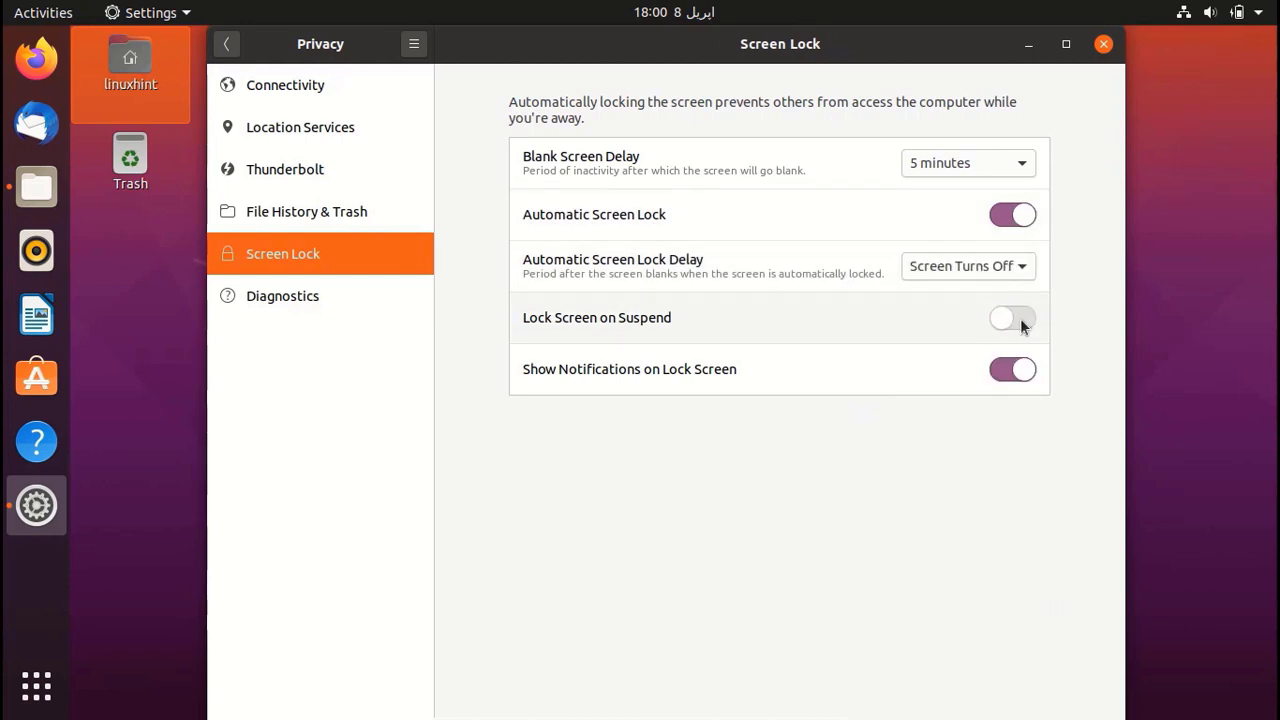
pyautogui.click(1018, 318)
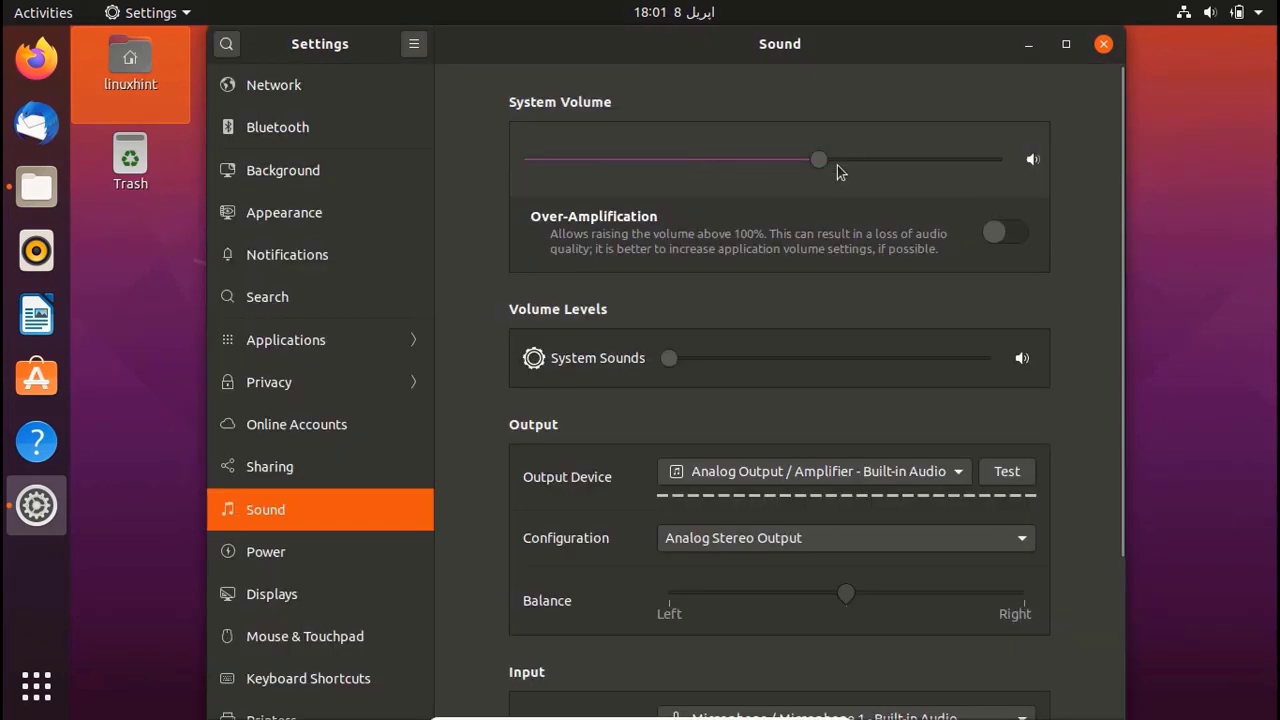
# Raise the system volume to about two thirds, and look through the available output and input devices.
pyautogui.moveTo(822, 160); pyautogui.dragTo(848, 160)
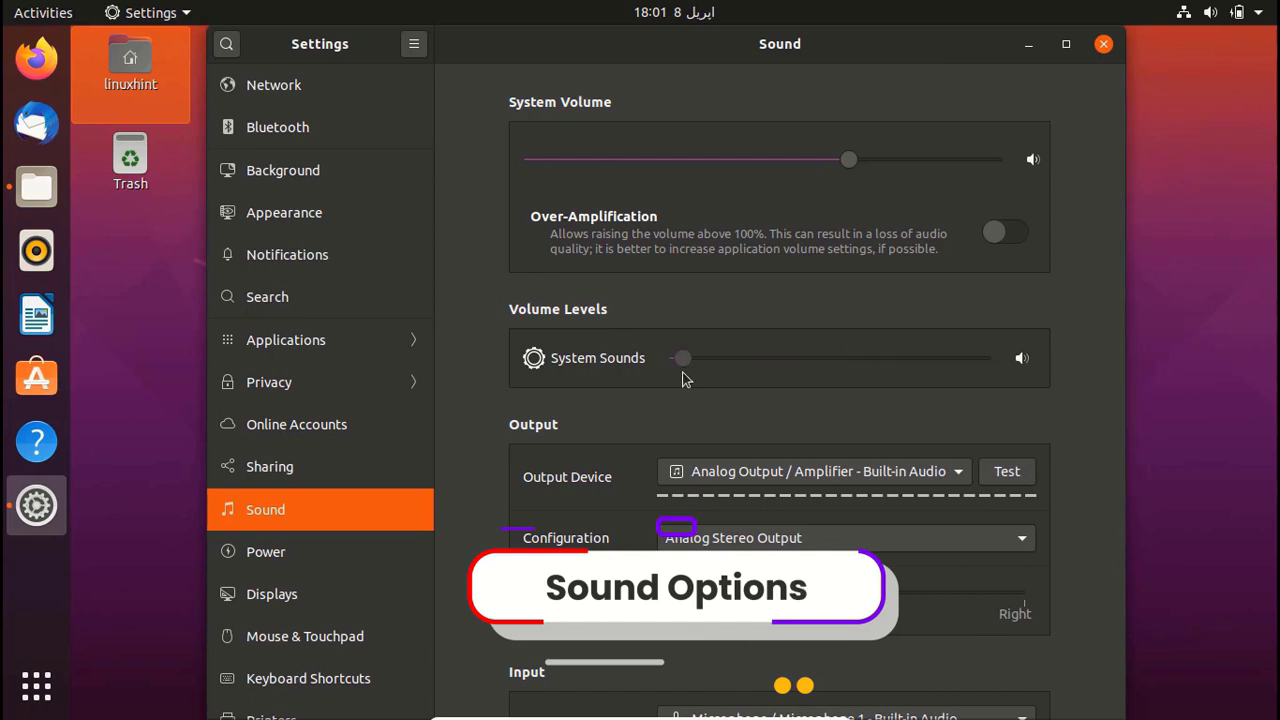
pyautogui.scroll(-4, 1115, 500)
pyautogui.click(948, 262)
pyautogui.click(948, 262)
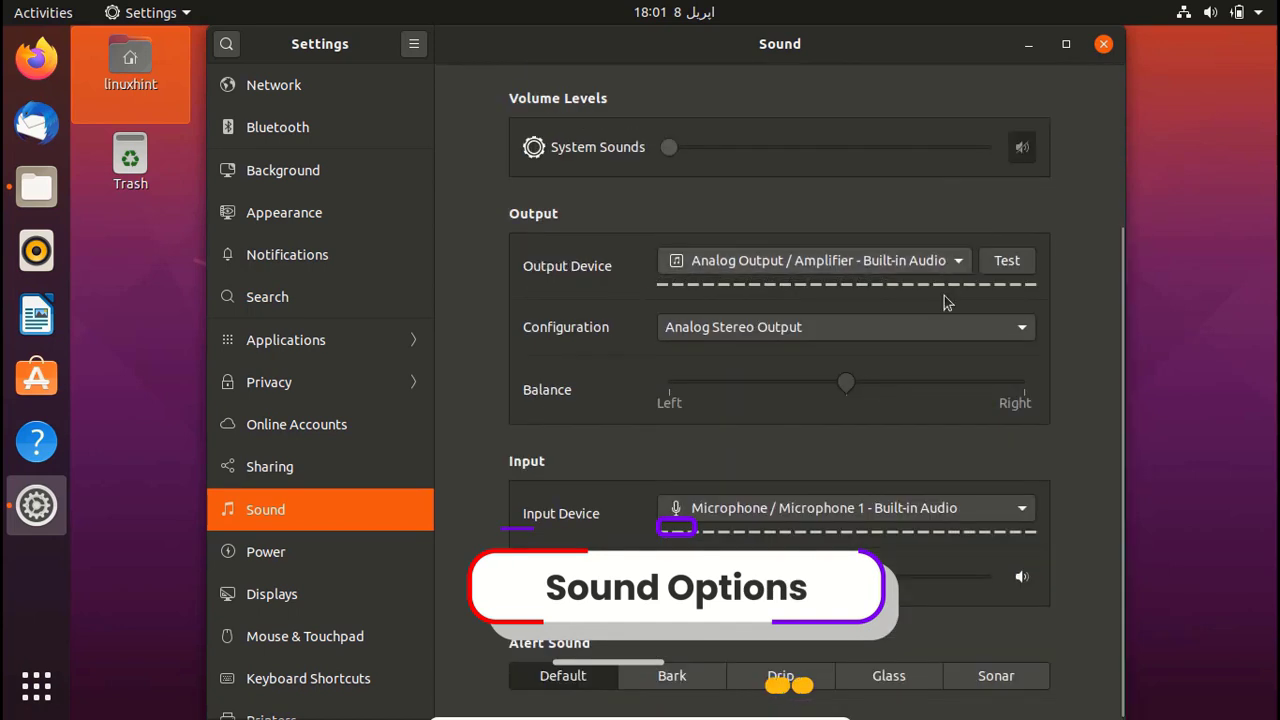
pyautogui.click(797, 518)
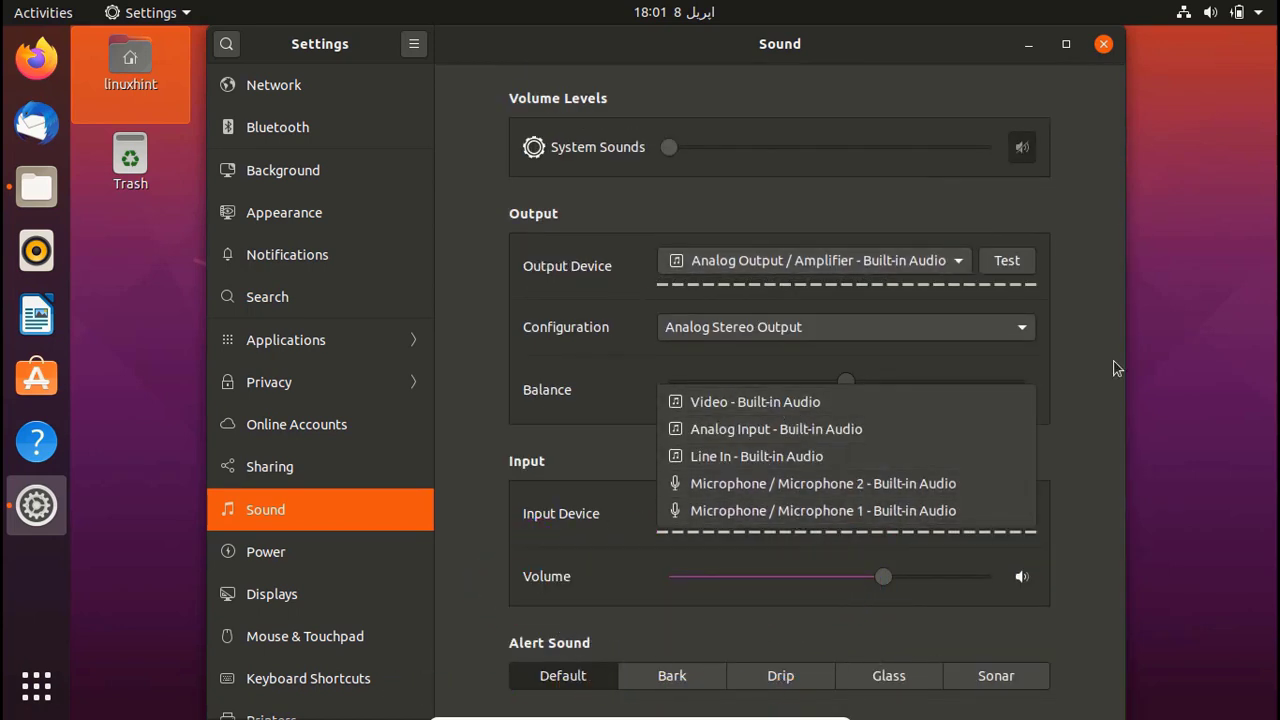
pyautogui.click(797, 512)
# Try the Bark alert sound in the Sound settings, and choose Drip as the alert sound.
pyautogui.click(330, 551)
pyautogui.click(355, 509)
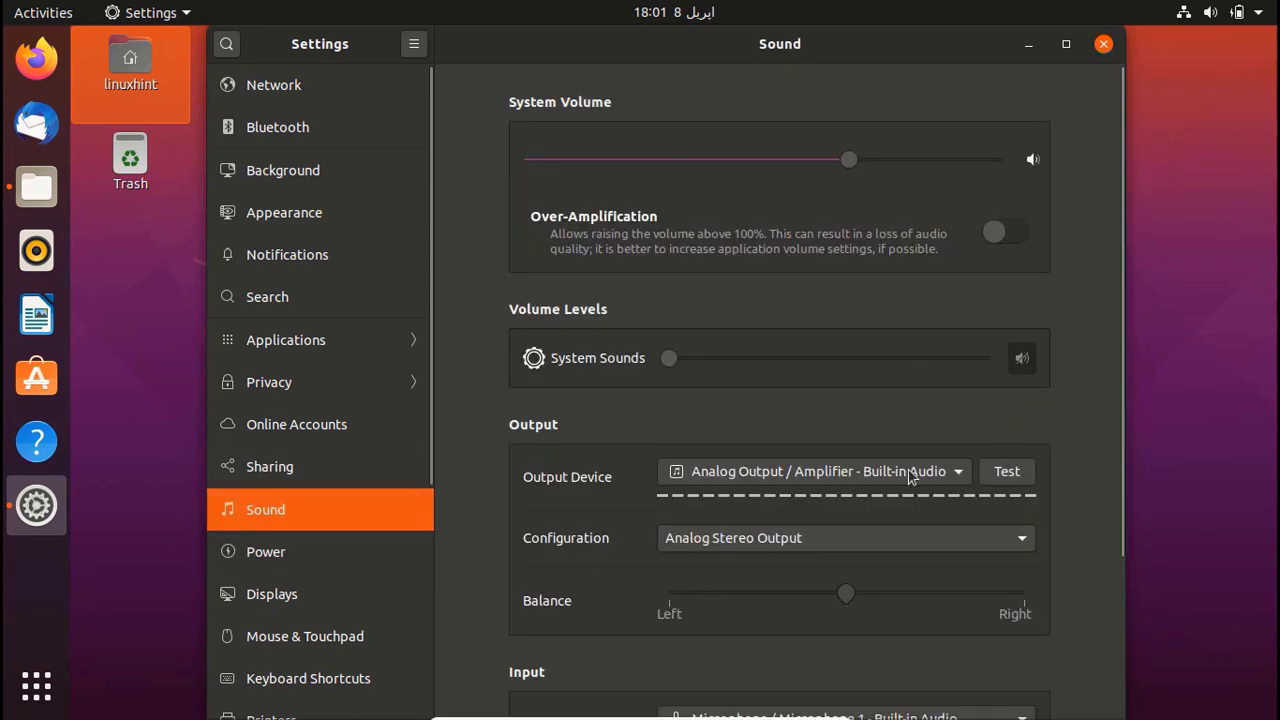
pyautogui.moveTo(1117, 326); pyautogui.dragTo(1117, 590)
pyautogui.click(672, 676)
pyautogui.click(770, 676)
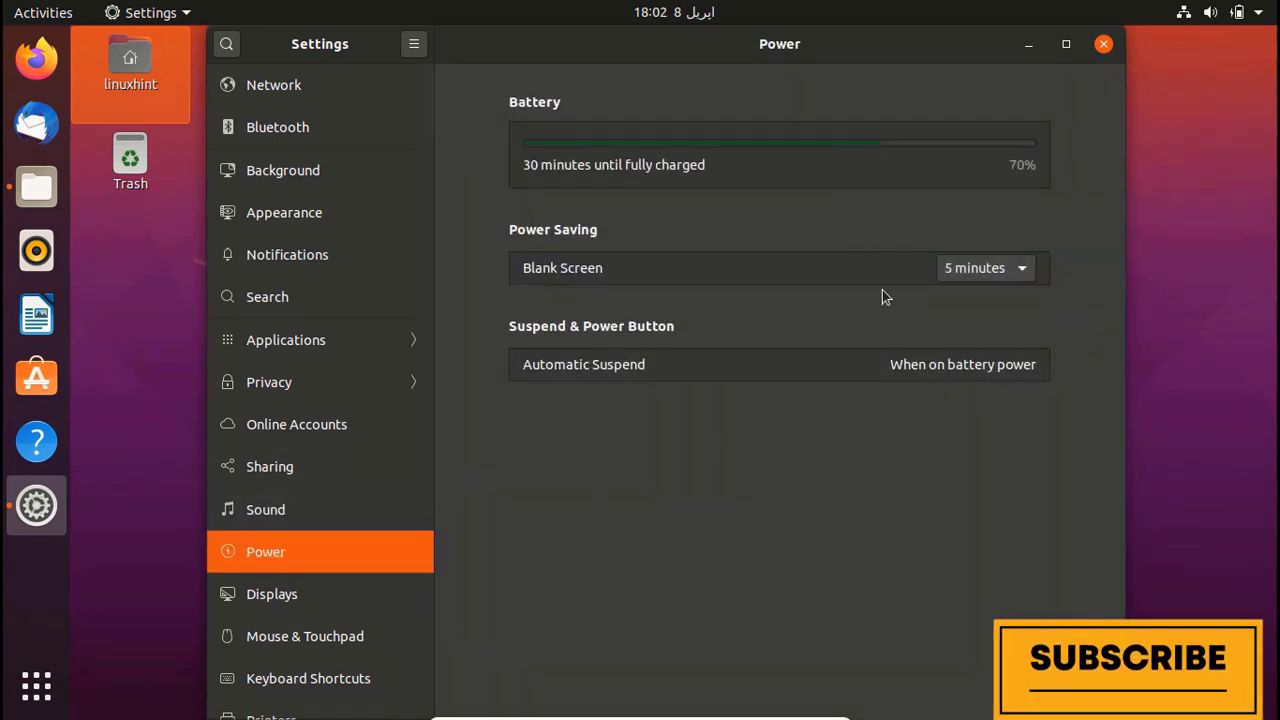
# Set the Blank Screen power saving delay to 5 minutes.
pyautogui.click(981, 271)
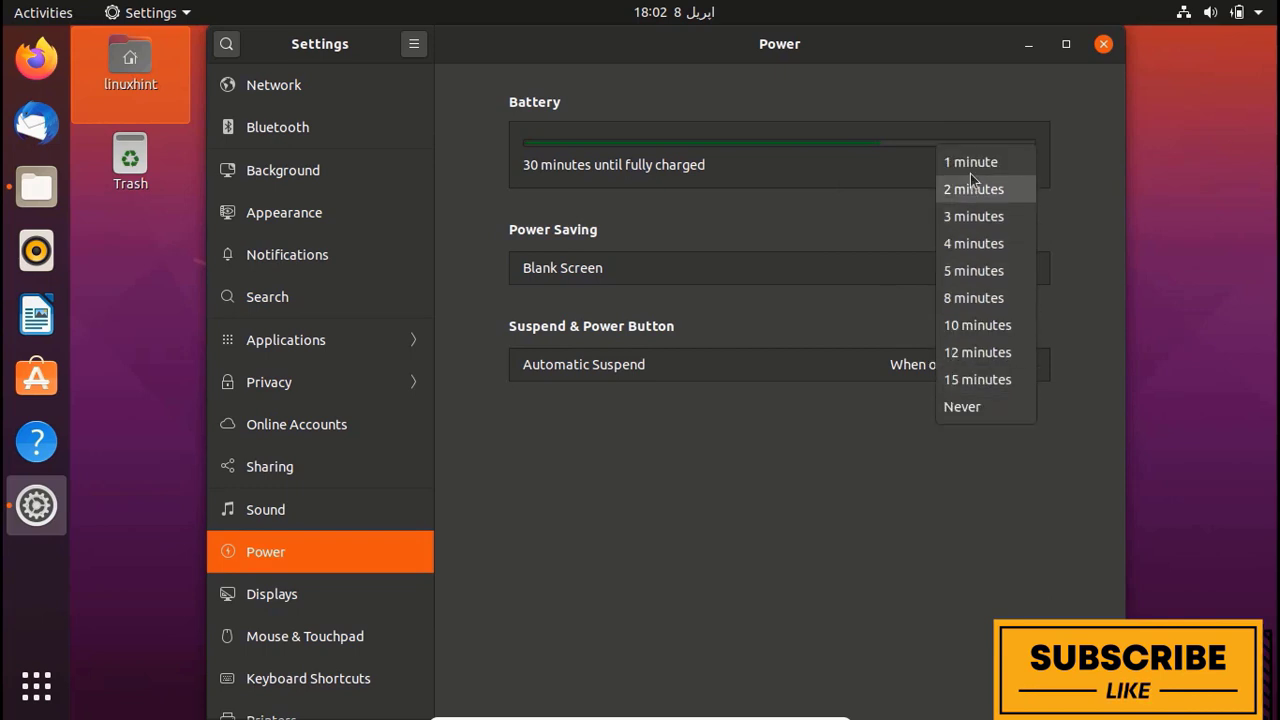
pyautogui.click(972, 271)
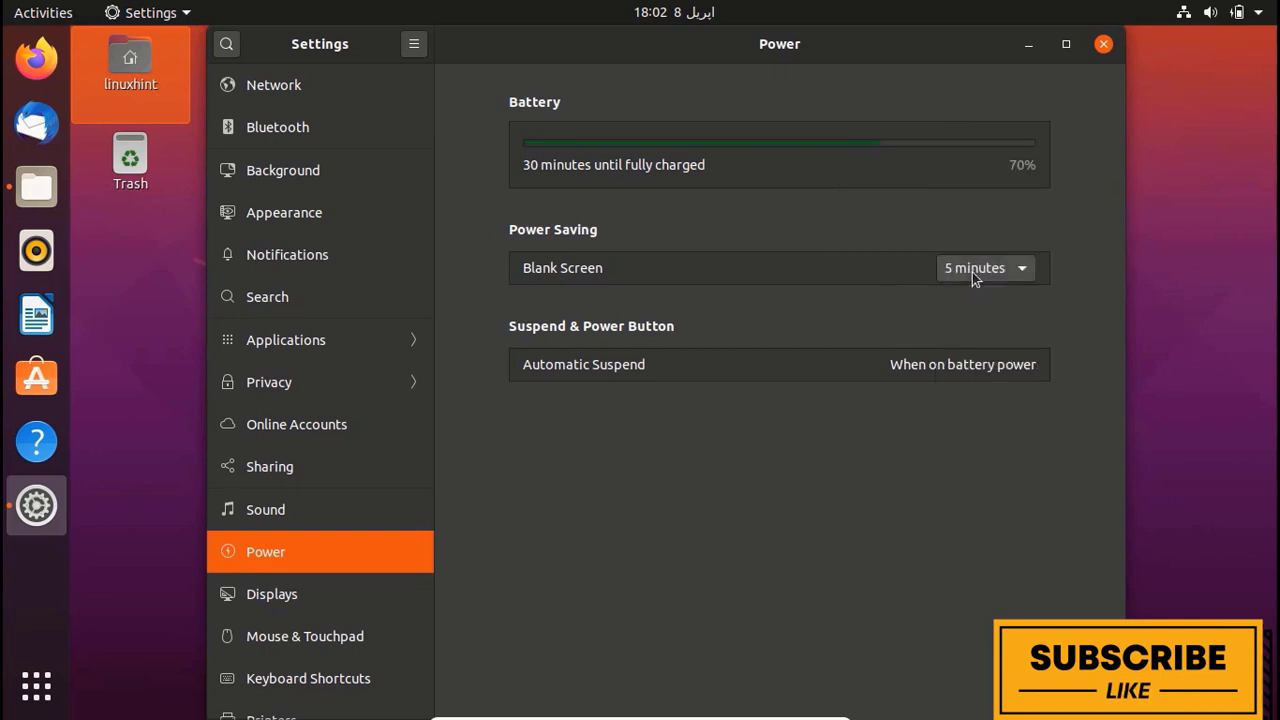
# Switch Automatic Suspend on battery power off and back on, and set its delay to 20 minutes.
pyautogui.click(943, 362)
pyautogui.click(798, 330)
pyautogui.click(788, 330)
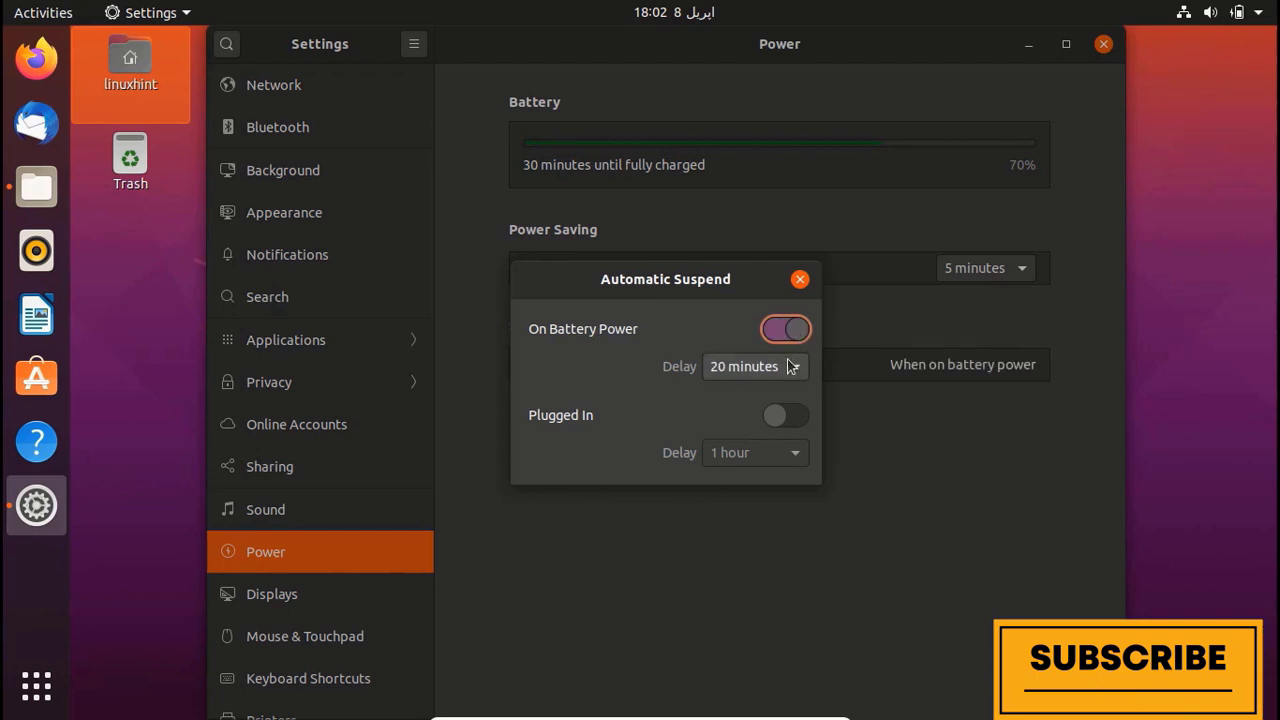
pyautogui.click(770, 367)
pyautogui.click(778, 373)
pyautogui.click(777, 378)
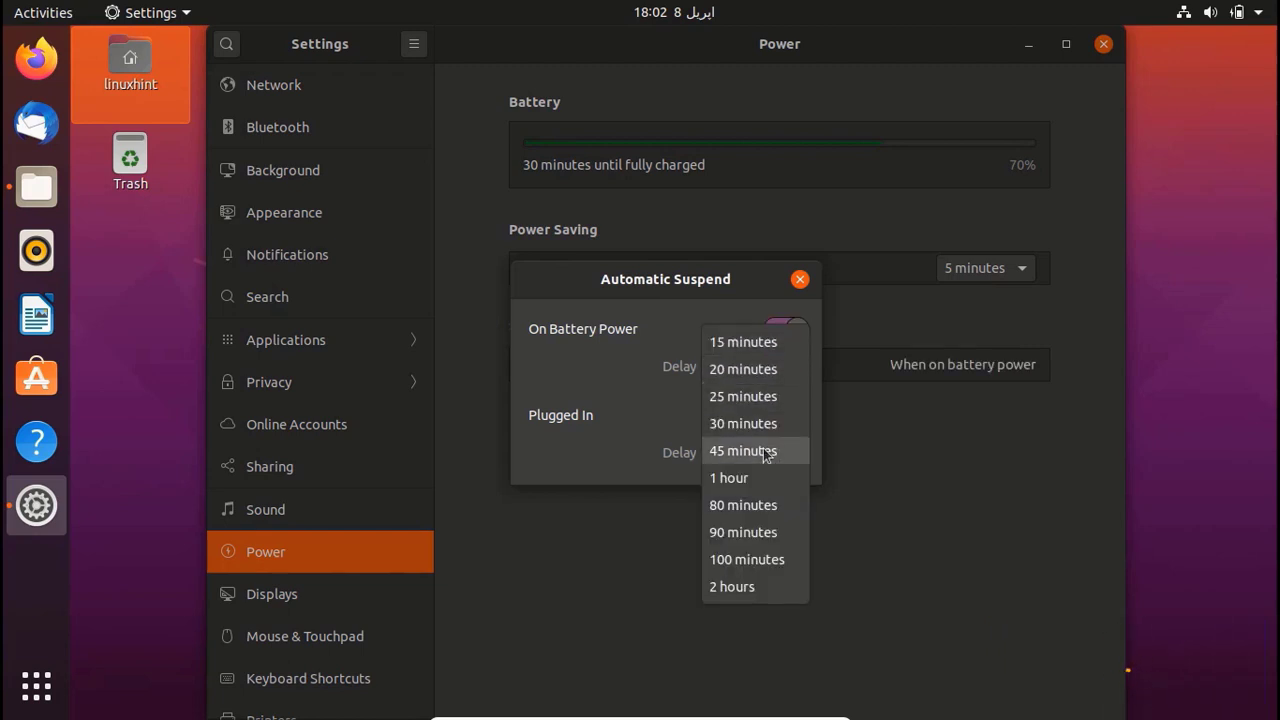
pyautogui.click(753, 371)
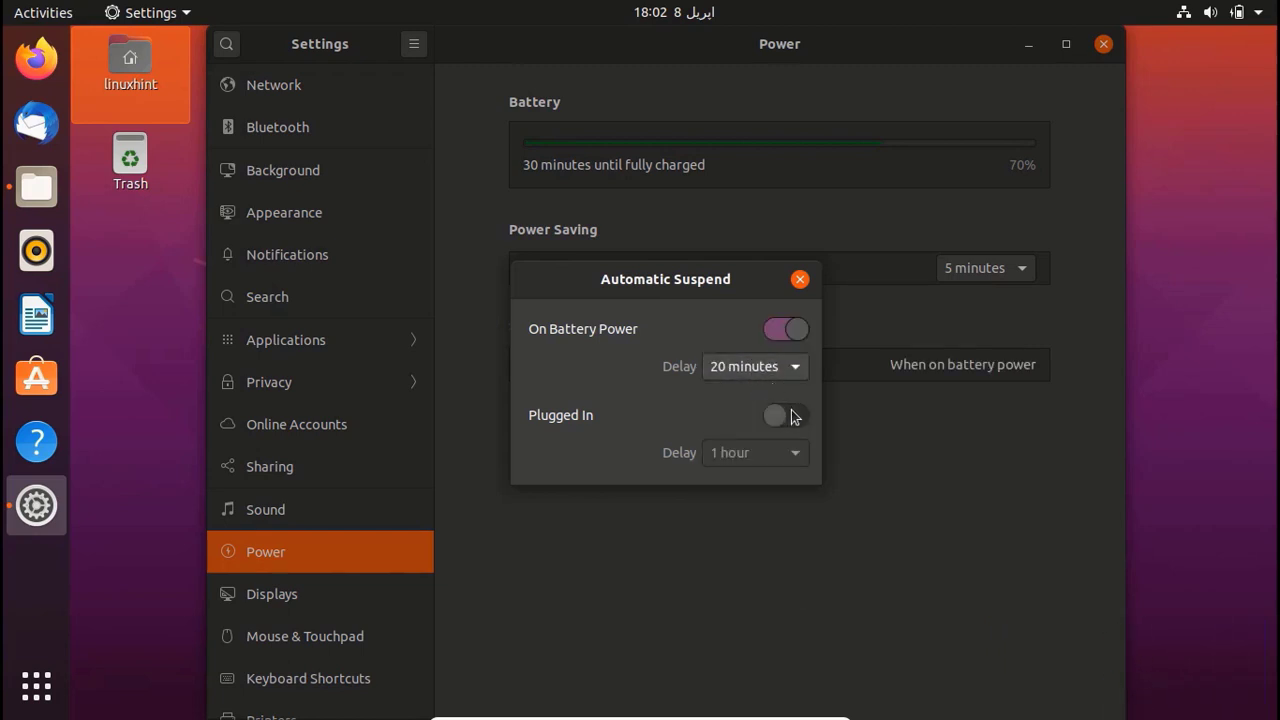
# Switch Automatic Suspend while plugged in on and back off, and close the Automatic Suspend dialog.
pyautogui.click(786, 417)
pyautogui.click(788, 420)
pyautogui.click(800, 280)
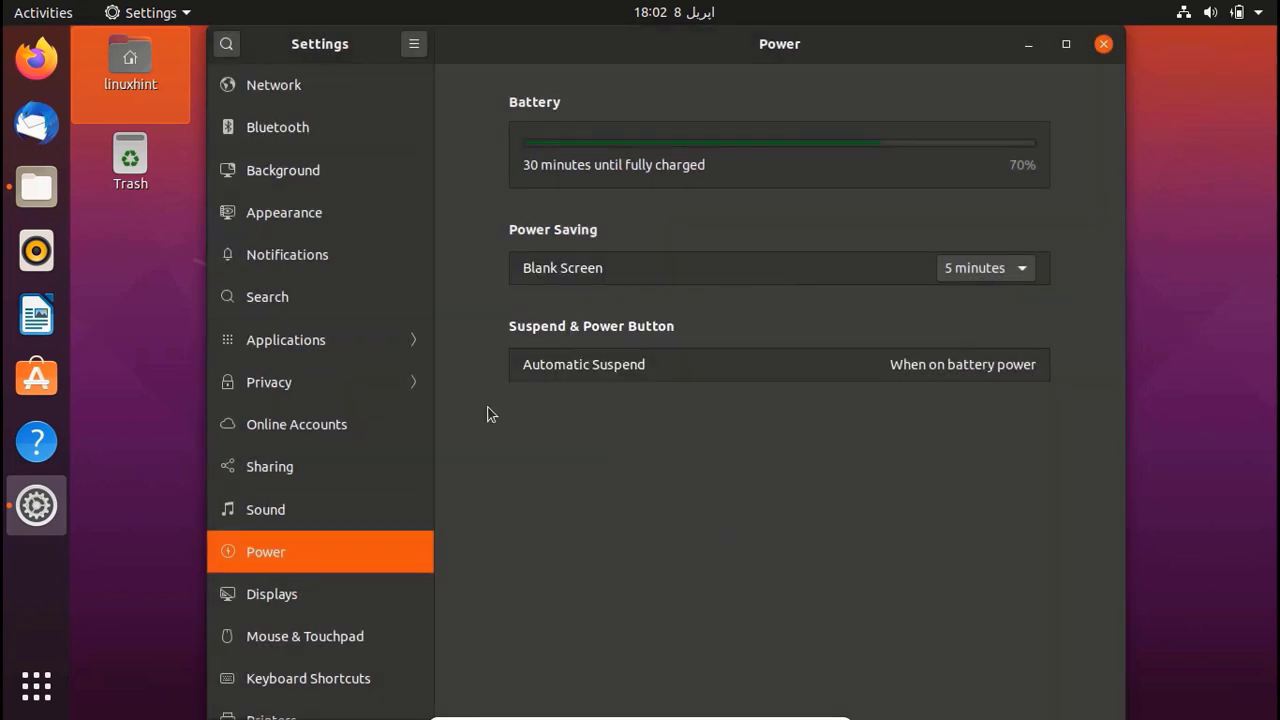
# In the Displays settings, choose Landscape orientation and apply a 2560 × 1600 (16:10) resolution.
pyautogui.click(349, 591)
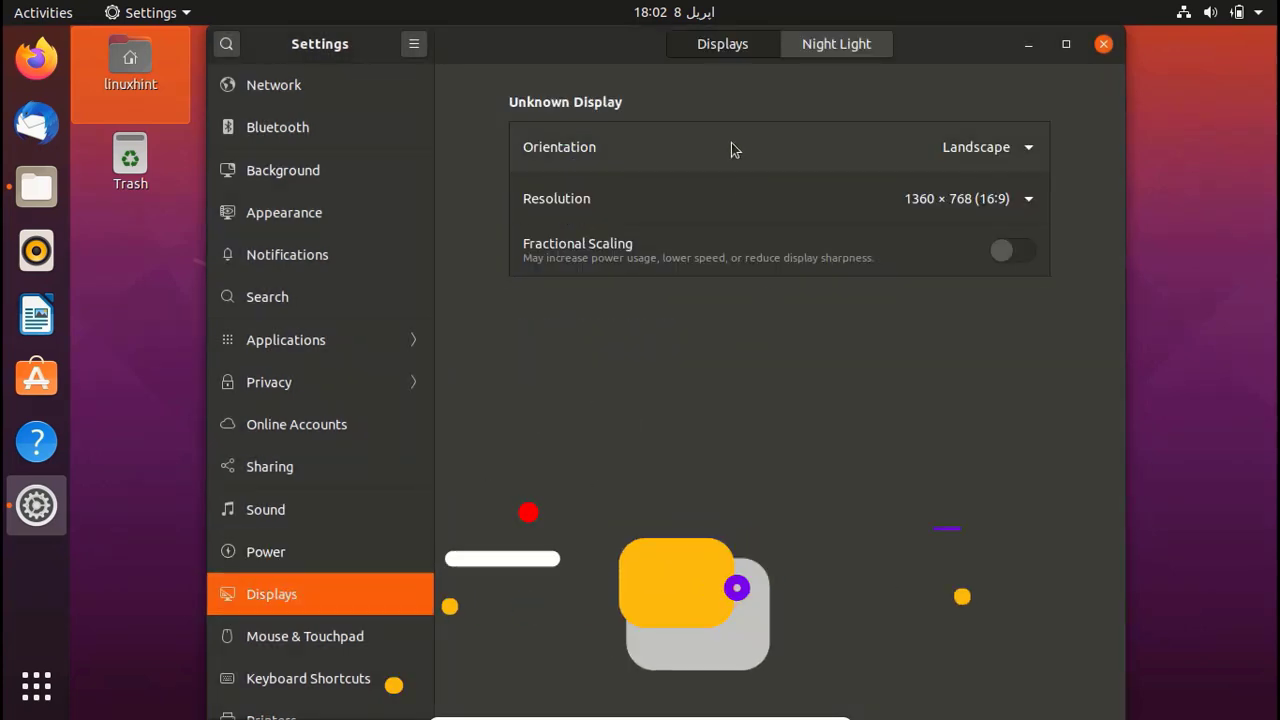
pyautogui.click(983, 149)
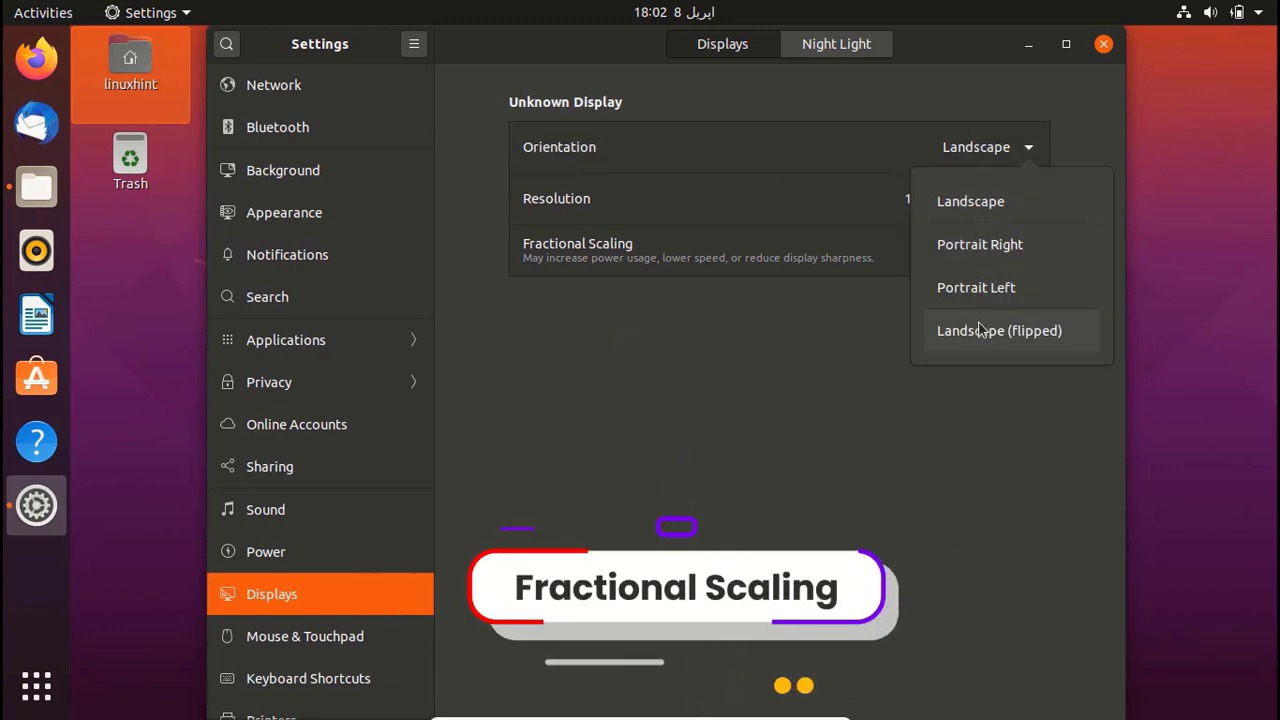
pyautogui.click(975, 215)
pyautogui.click(945, 200)
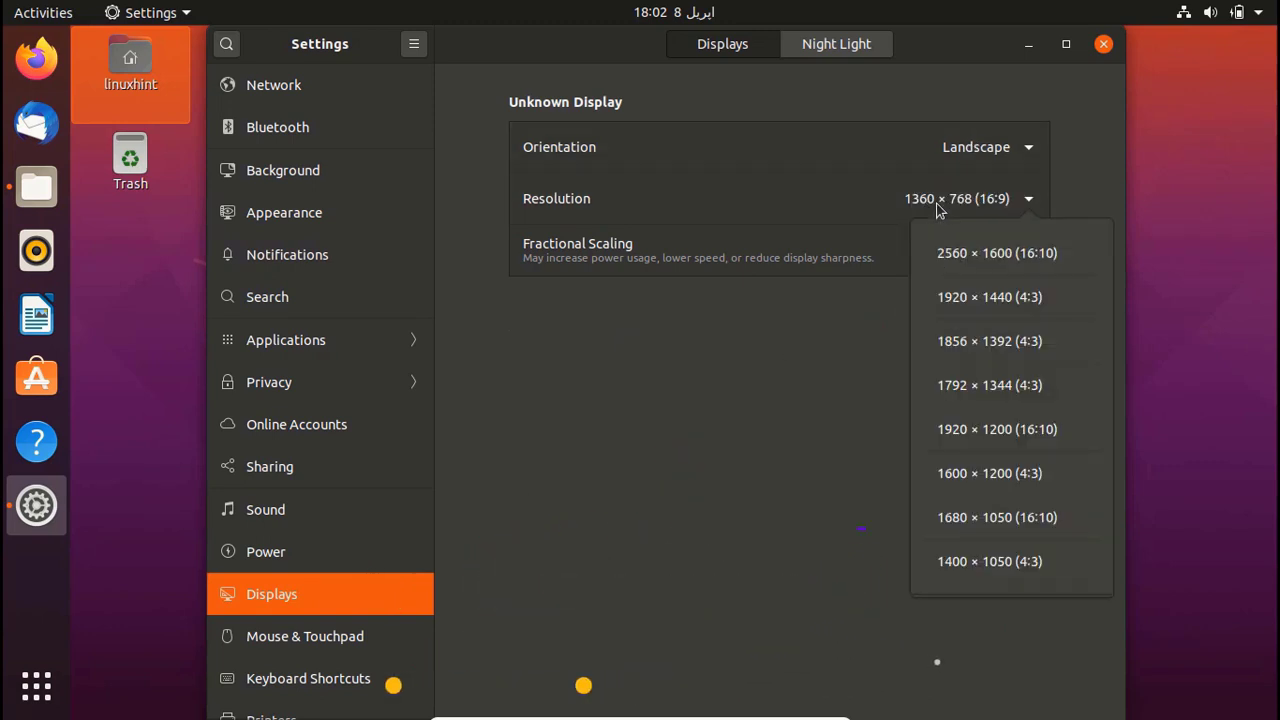
pyautogui.click(987, 258)
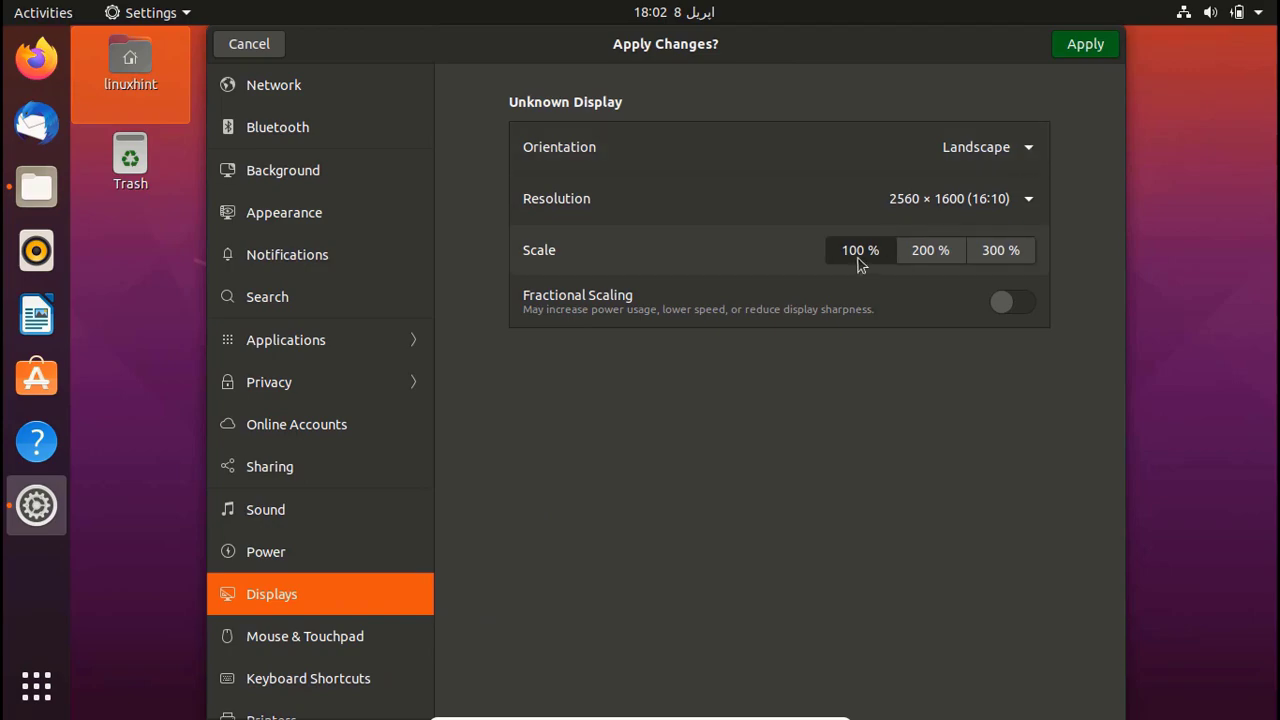
pyautogui.click(1086, 46)
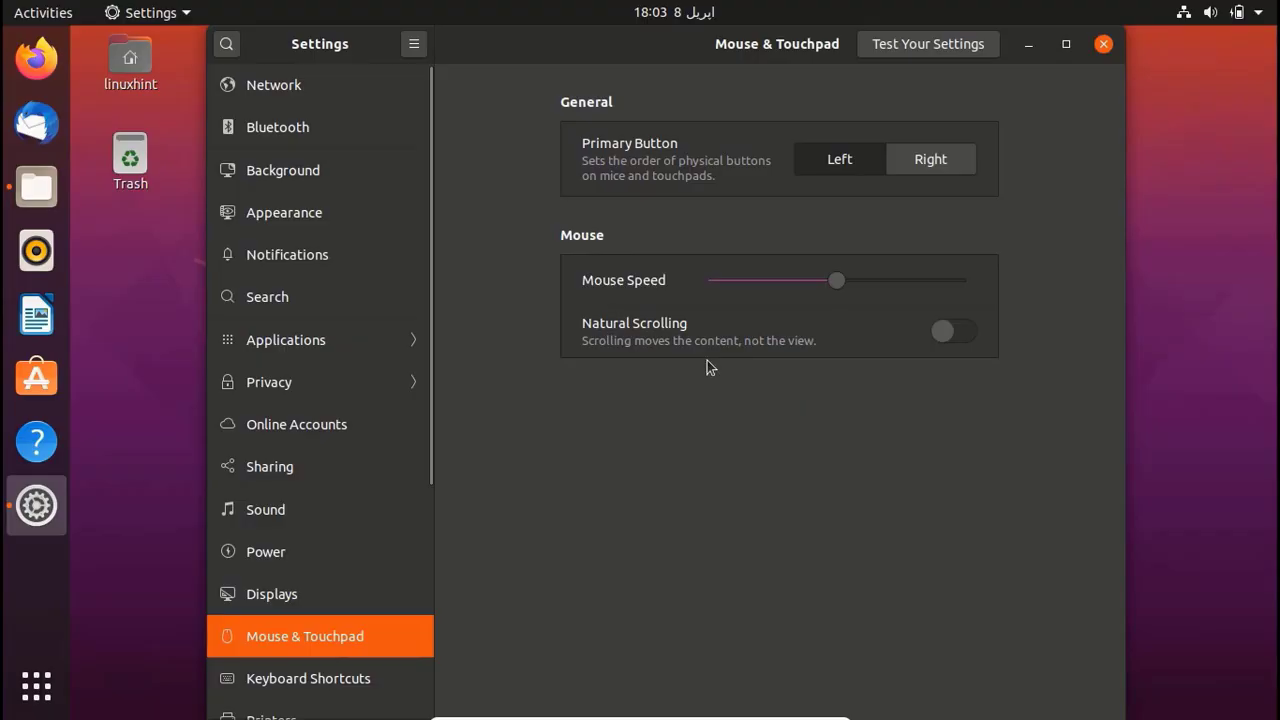
# Switch the mouse's primary button to Right and back to Left, and raise the mouse speed slightly.
pyautogui.click(918, 163)
pyautogui.click(838, 165)
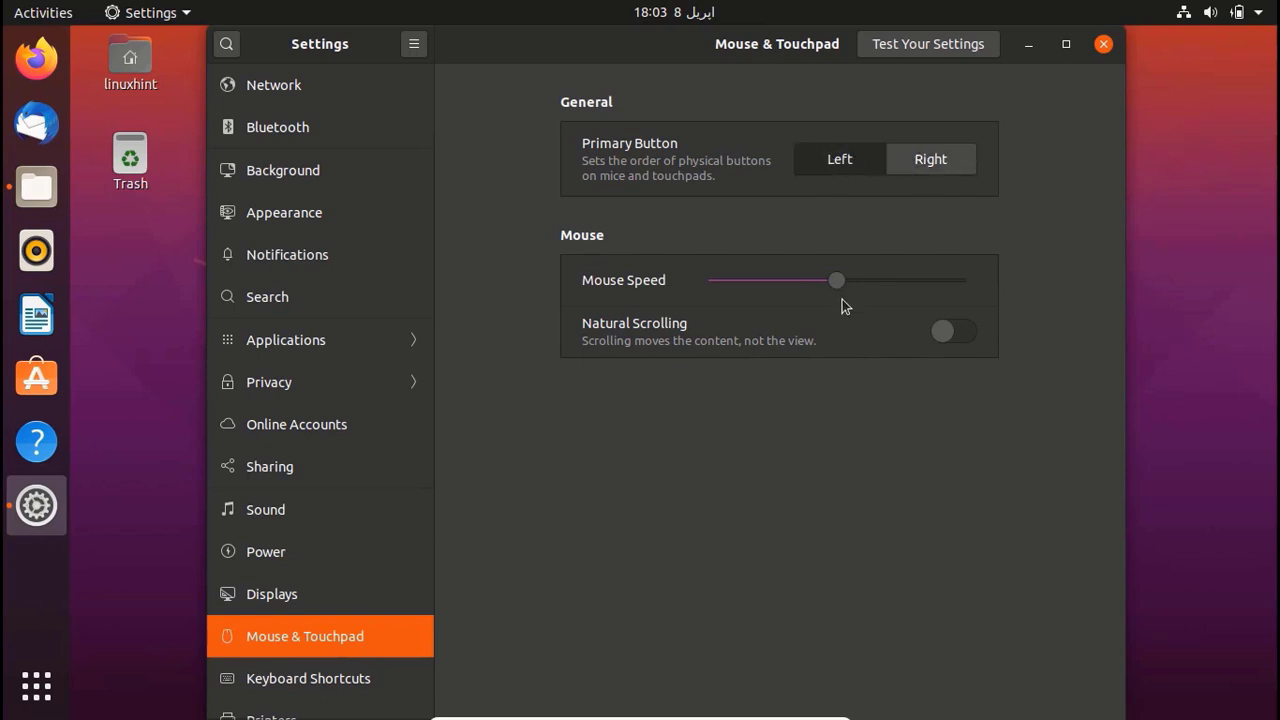
pyautogui.moveTo(840, 287)
pyautogui.mouseDown()
pyautogui.moveTo(757, 289)
pyautogui.moveTo(862, 293)
pyautogui.mouseUp()
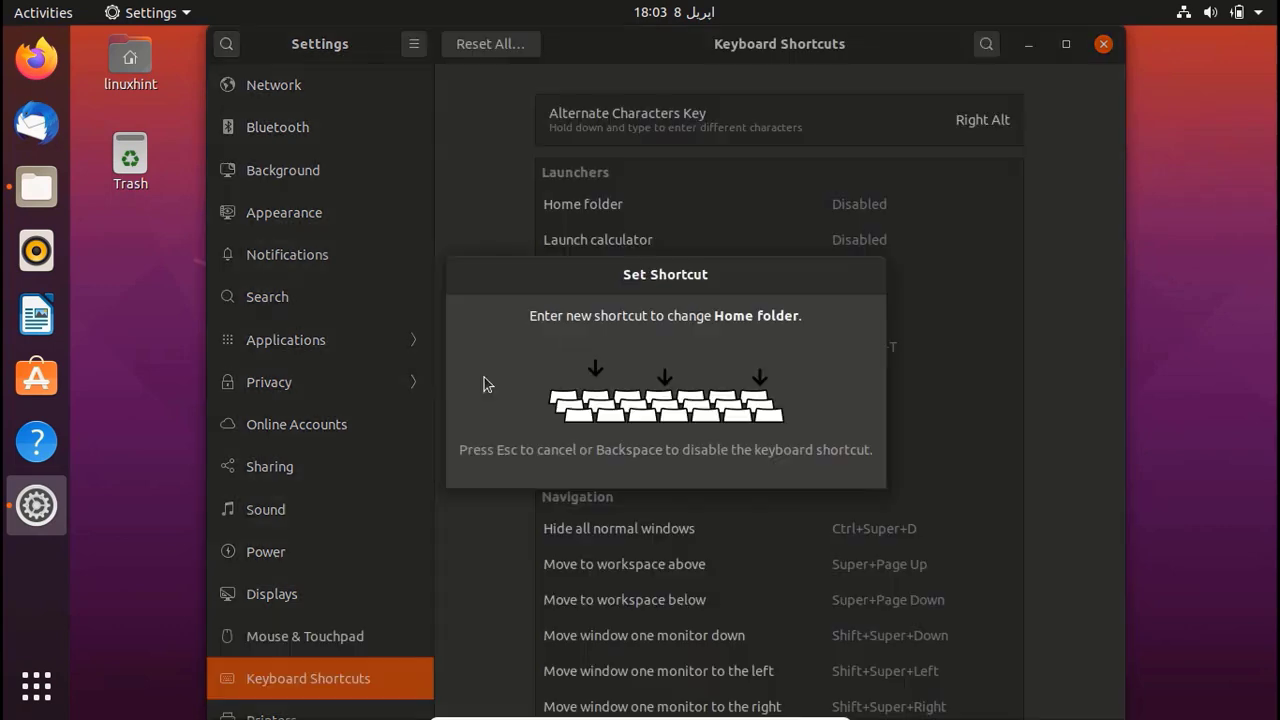
# Cancel entering a new keyboard shortcut for the Home folder.
pyautogui.press('Escape')
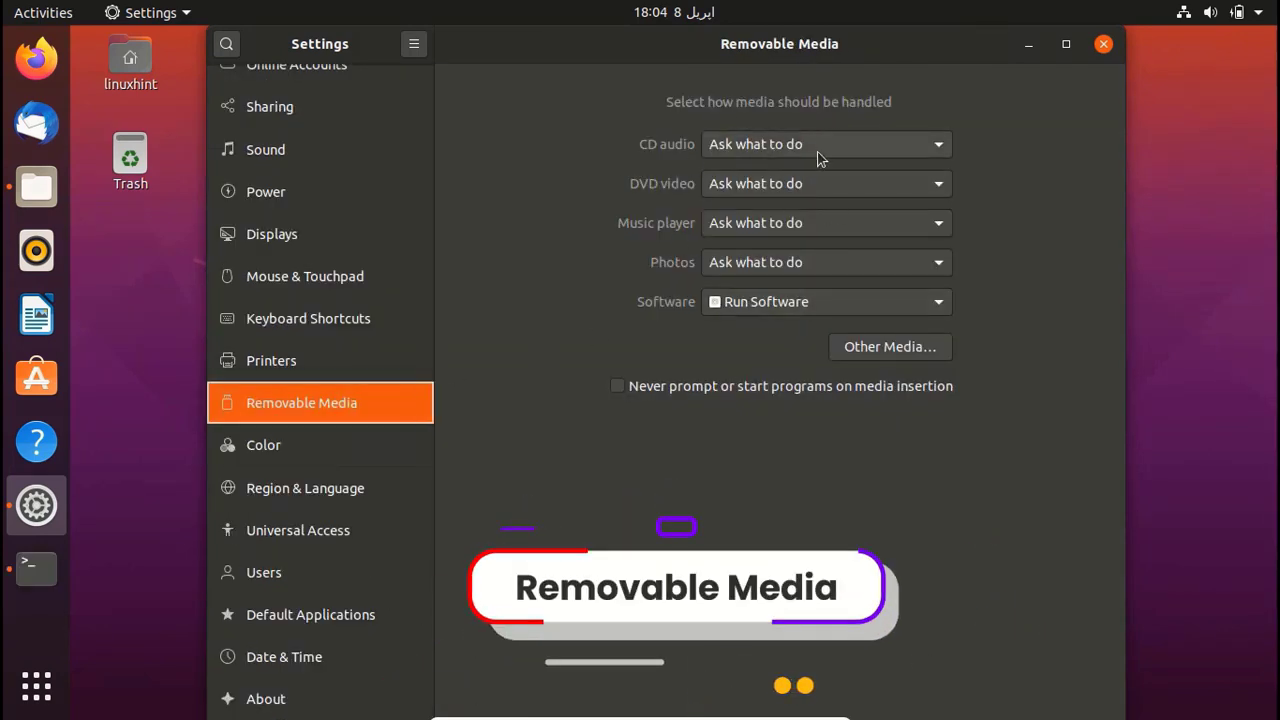
# Examine the handling choices for CD audio, DVD video, music players, photos and software under Removable Media.
pyautogui.click(819, 145)
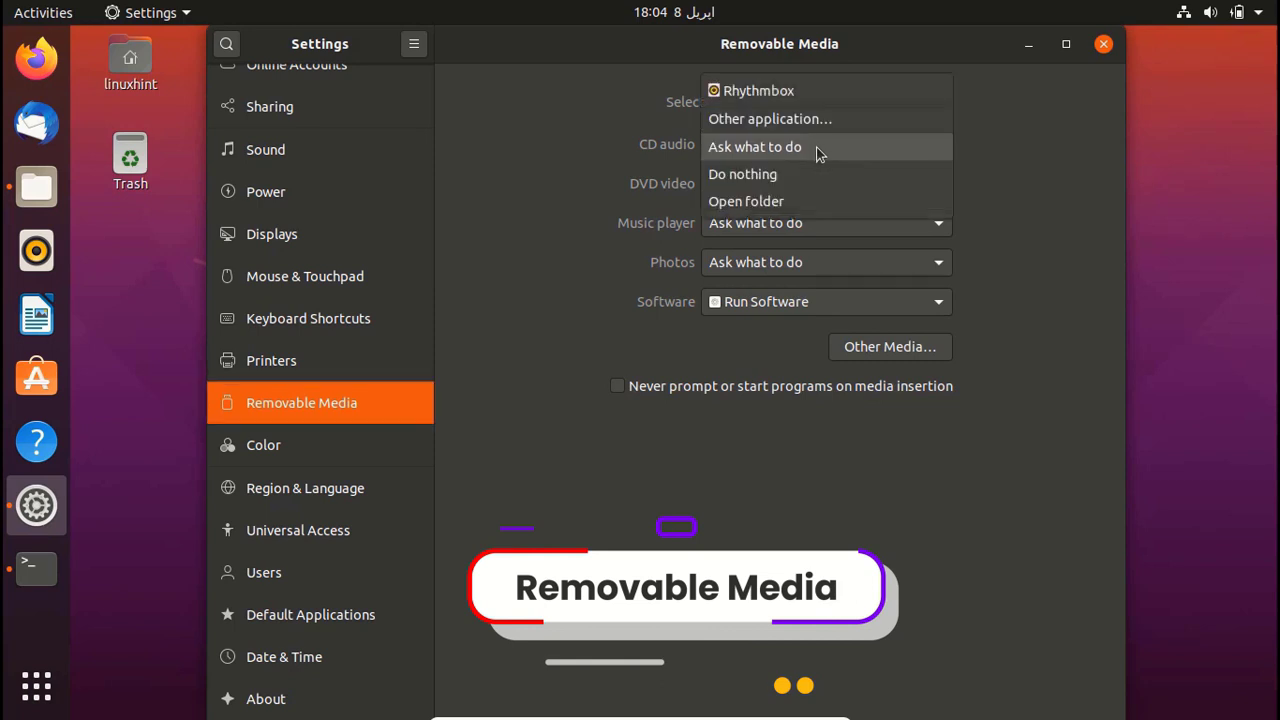
pyautogui.click(813, 152)
pyautogui.click(808, 182)
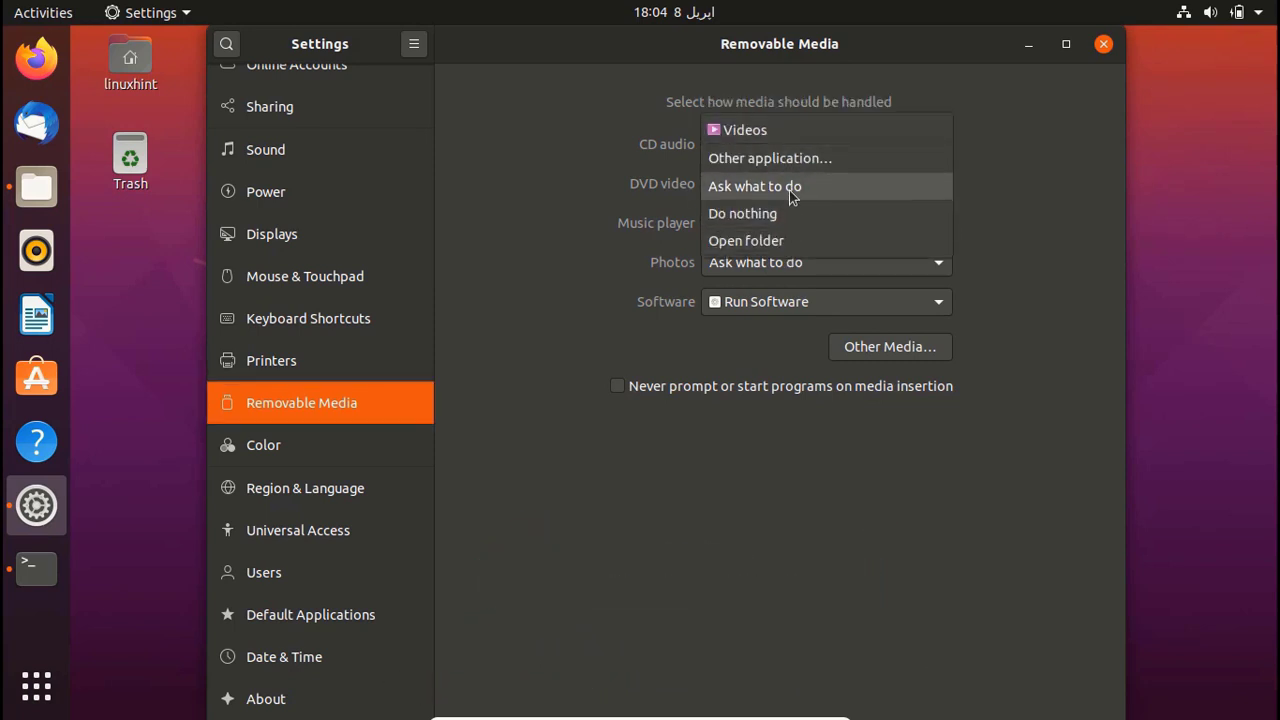
pyautogui.click(789, 190)
pyautogui.click(789, 228)
pyautogui.click(789, 228)
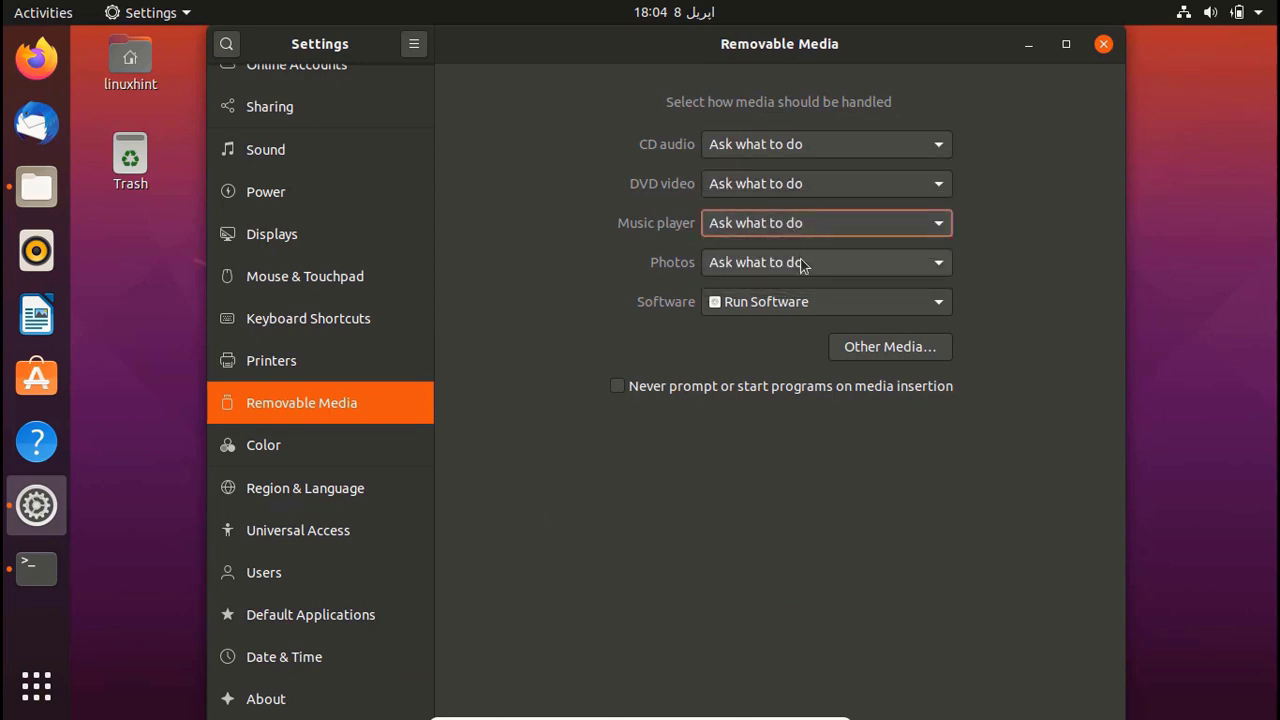
pyautogui.click(786, 263)
pyautogui.click(780, 262)
pyautogui.click(794, 303)
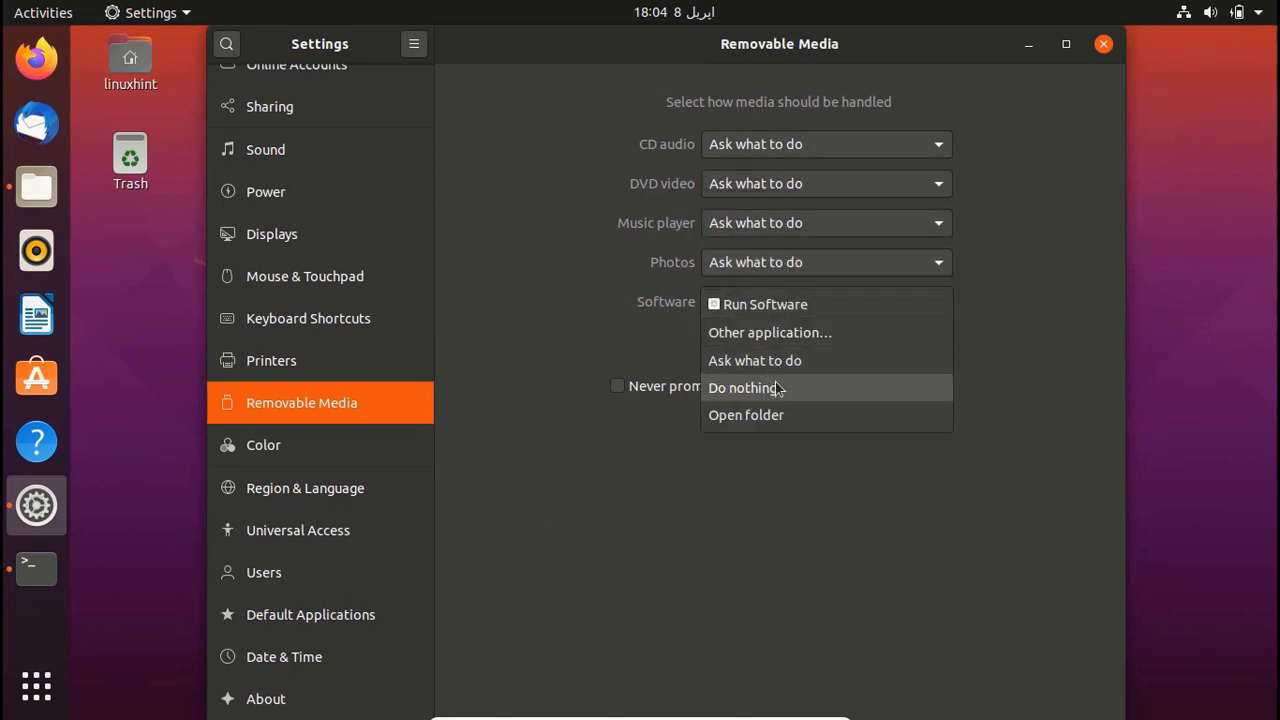
pyautogui.click(754, 510)
# Open the Other Media options and examine the available media types and actions, with Audio DVD as the type.
pyautogui.click(880, 347)
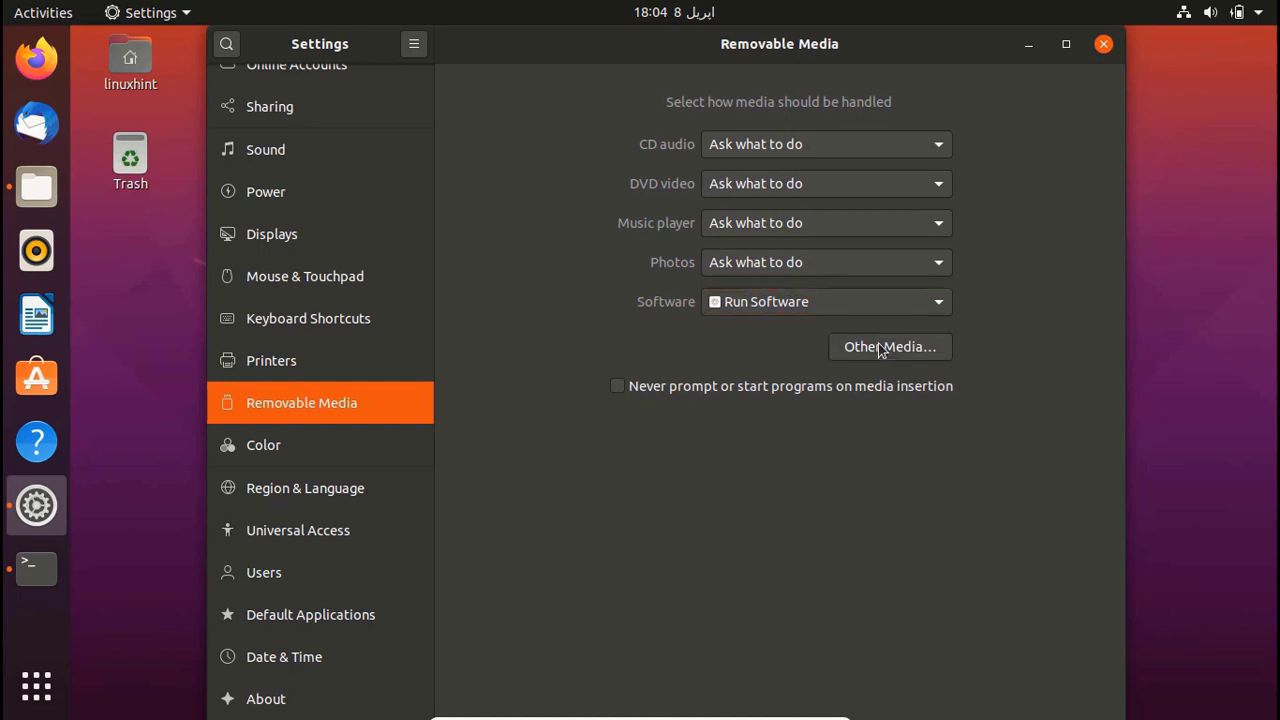
pyautogui.click(689, 397)
pyautogui.click(626, 387)
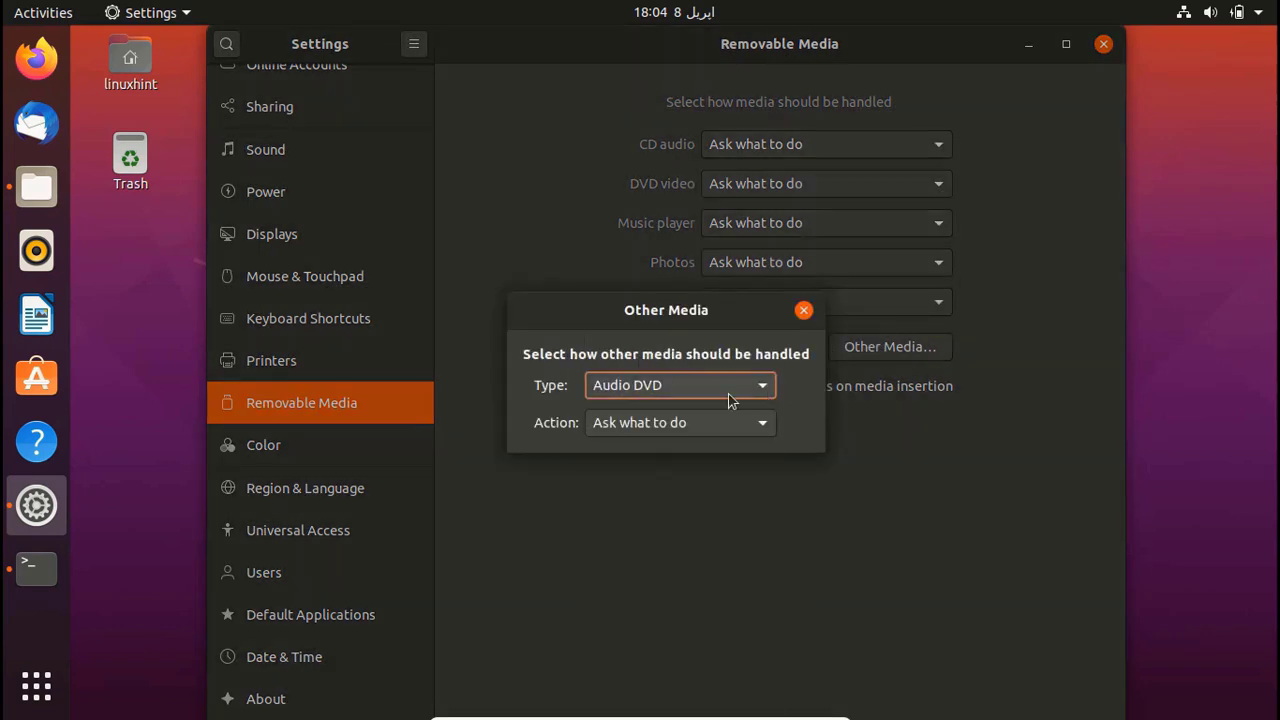
pyautogui.click(713, 423)
pyautogui.click(702, 475)
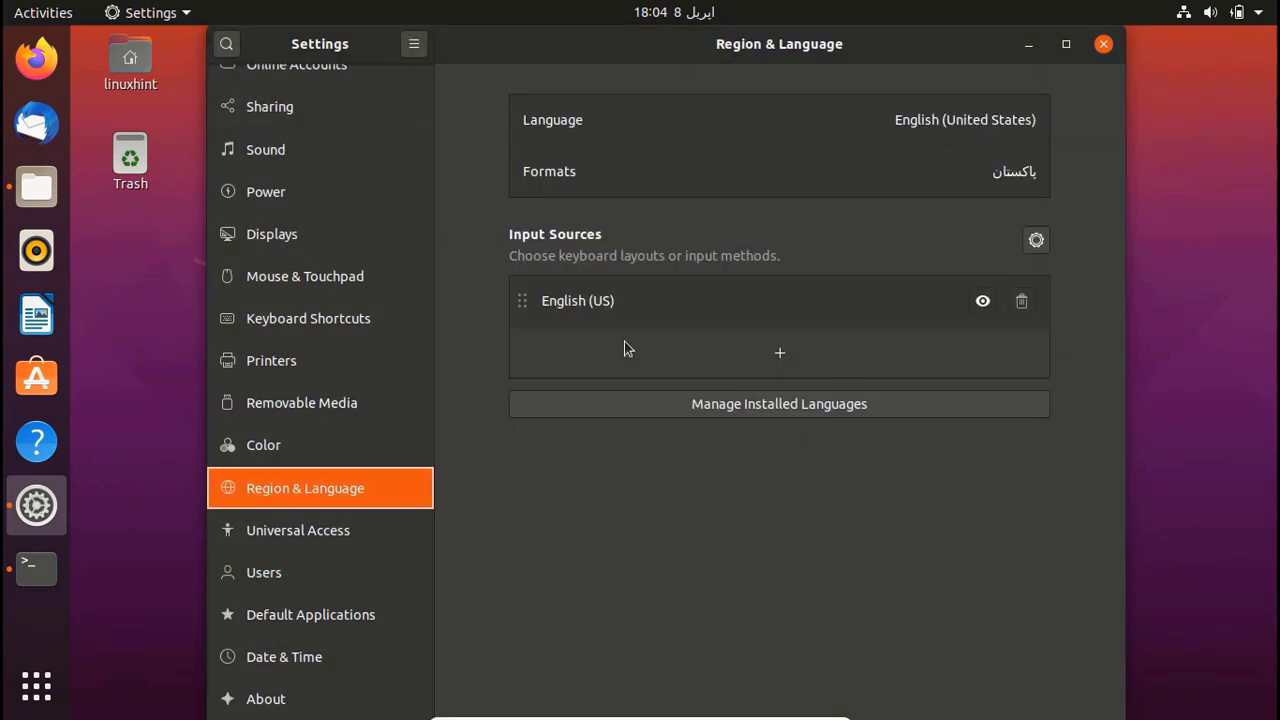
# Set the regional formats to United States and restart the session by logging out.
pyautogui.click(981, 184)
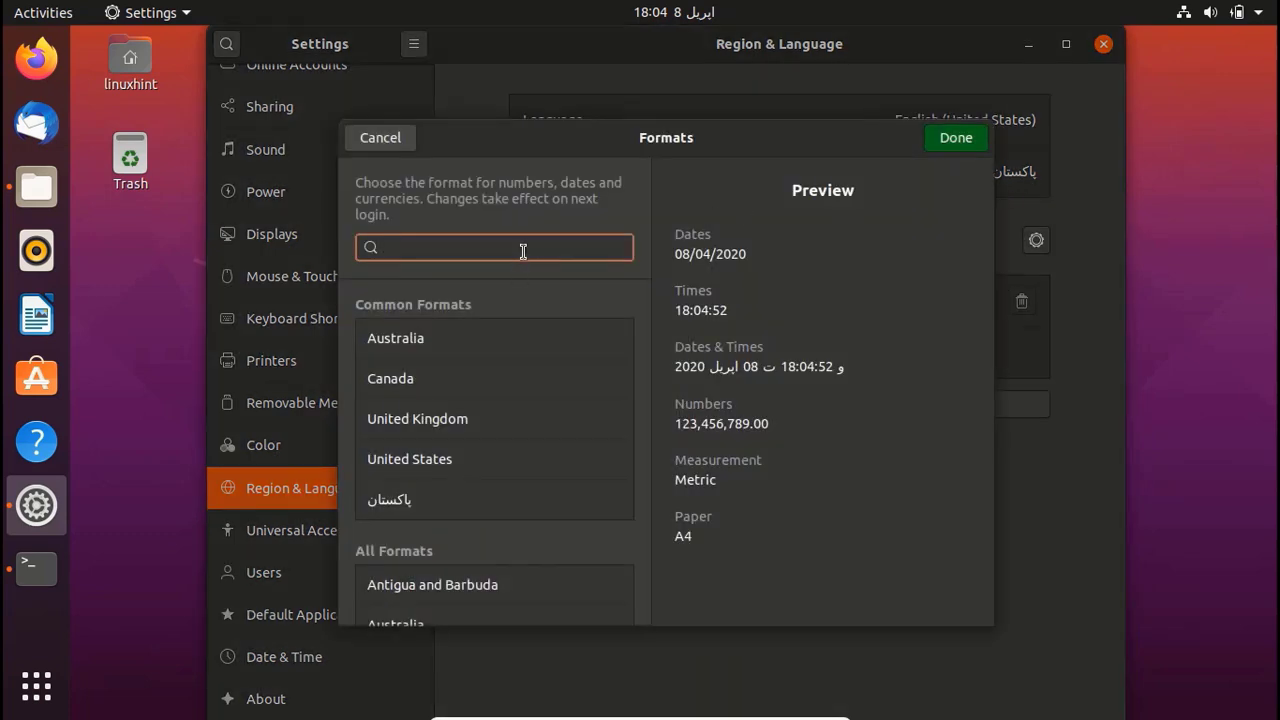
pyautogui.click(447, 452)
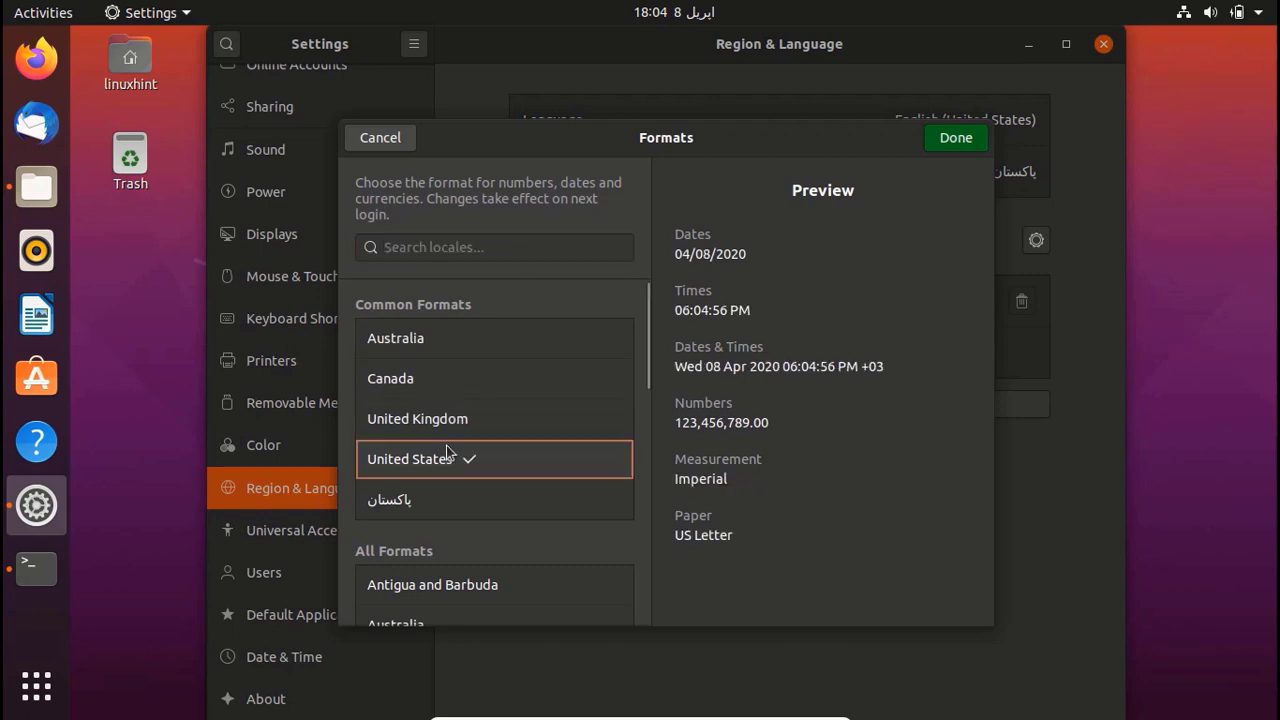
pyautogui.click(952, 137)
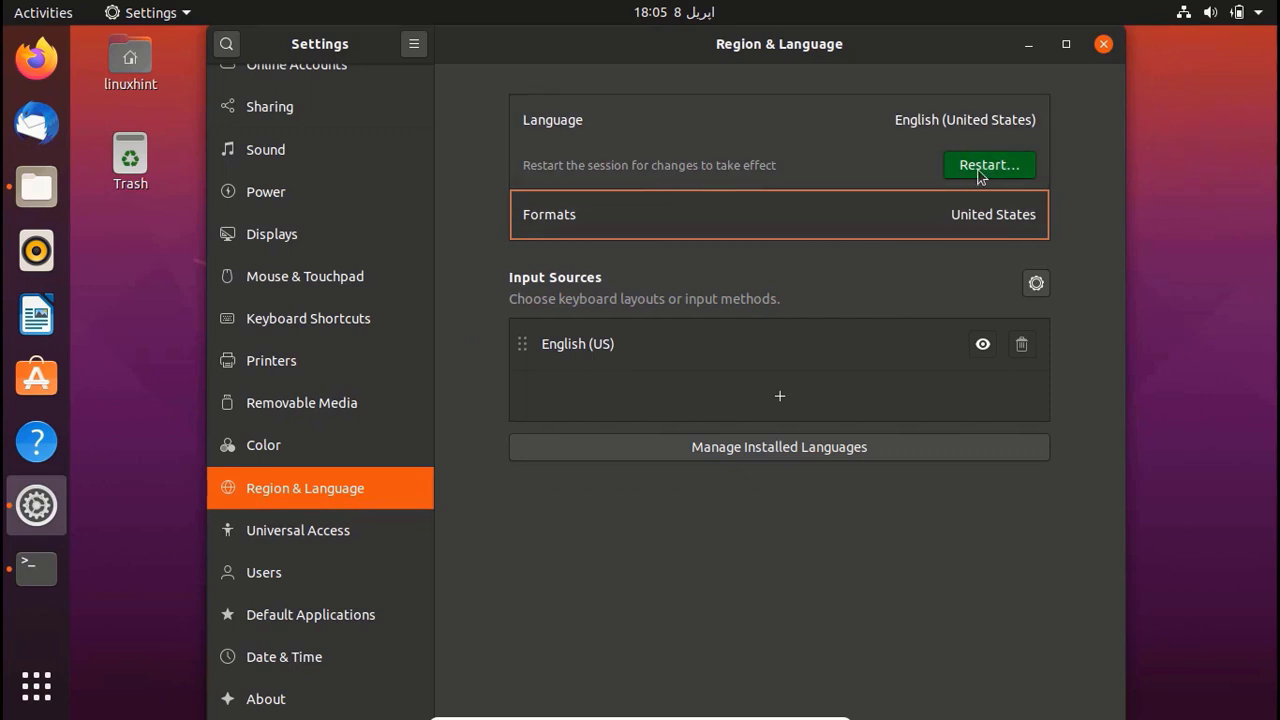
pyautogui.click(979, 166)
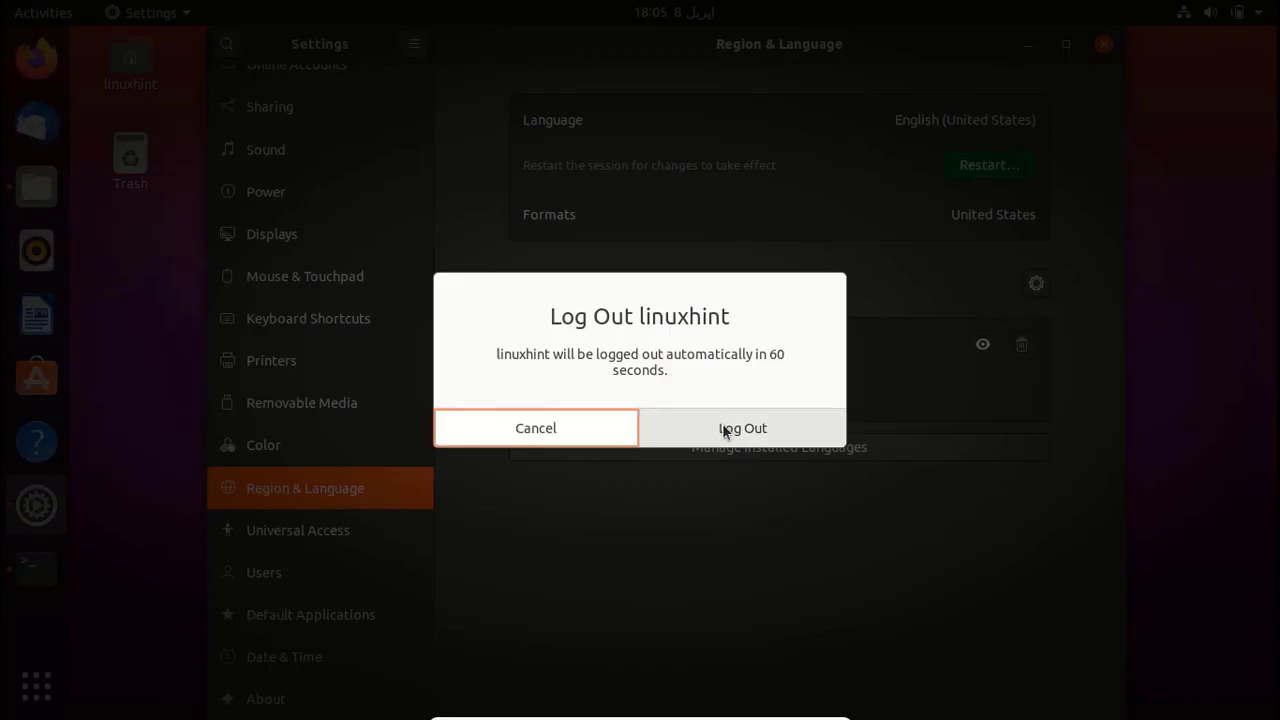
pyautogui.click(726, 431)
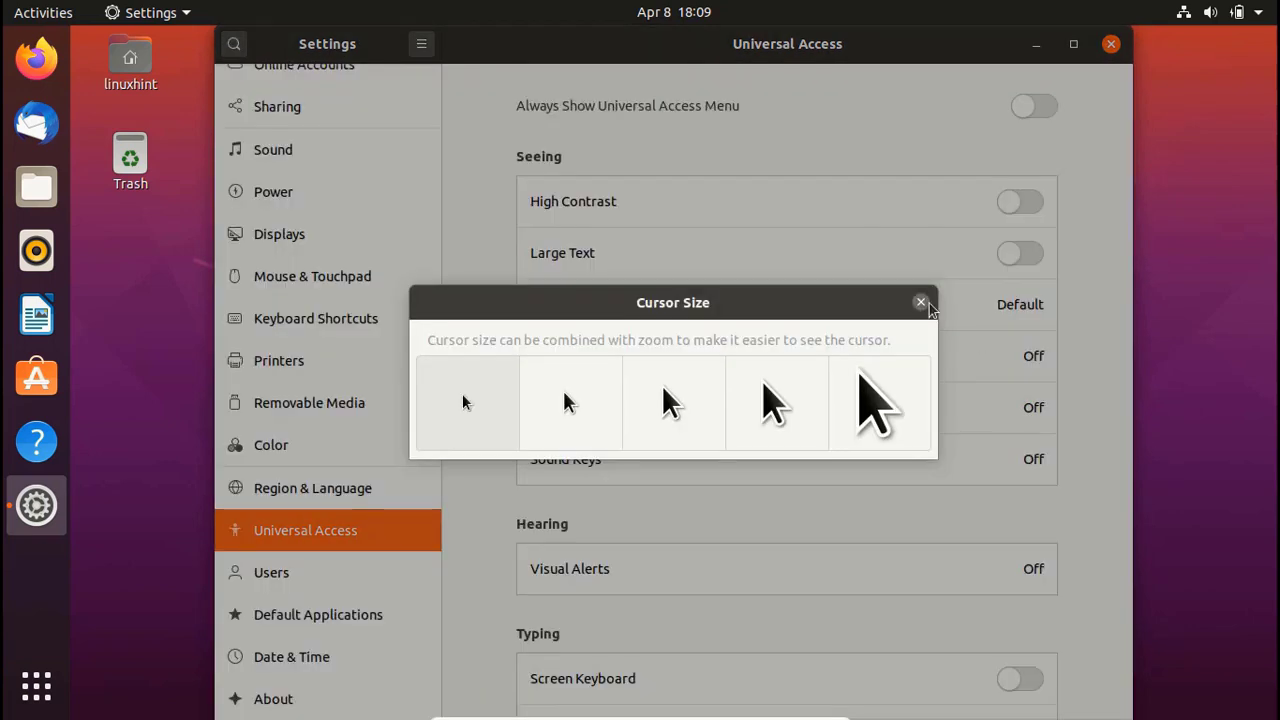
# Close the cursor size options and try the Large Text accessibility setting.
pyautogui.click(920, 298)
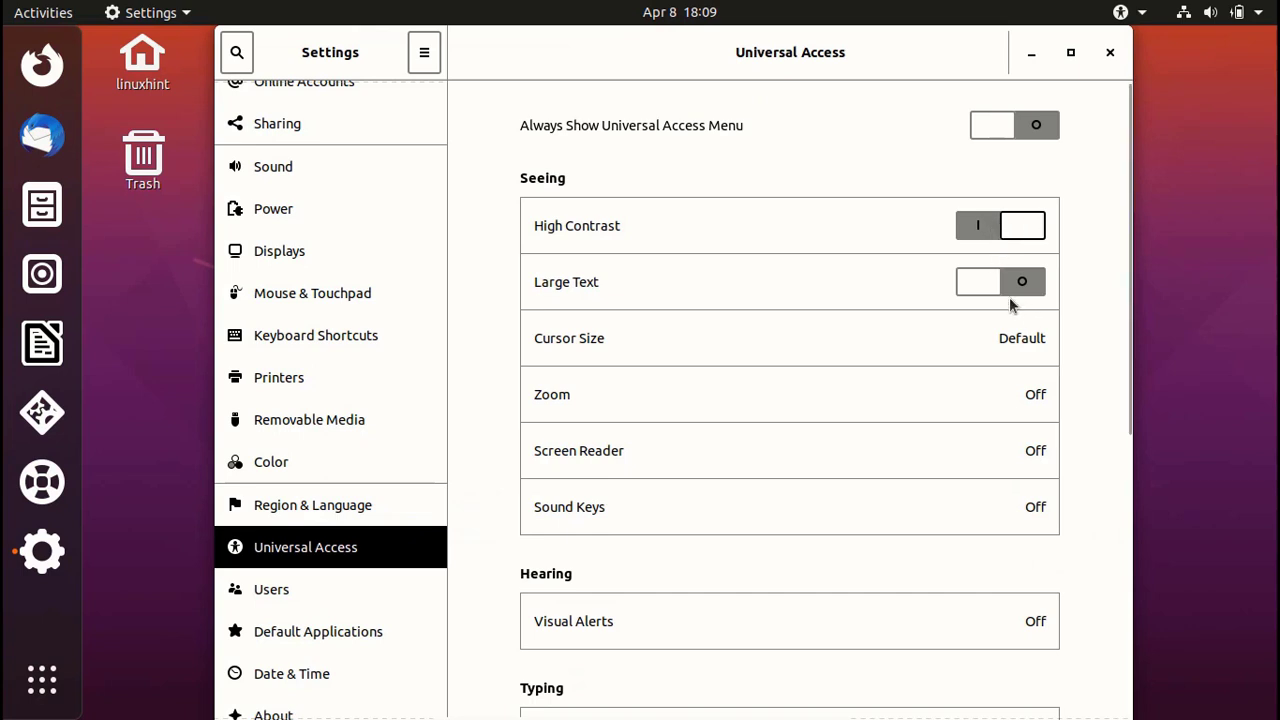
pyautogui.click(1010, 290)
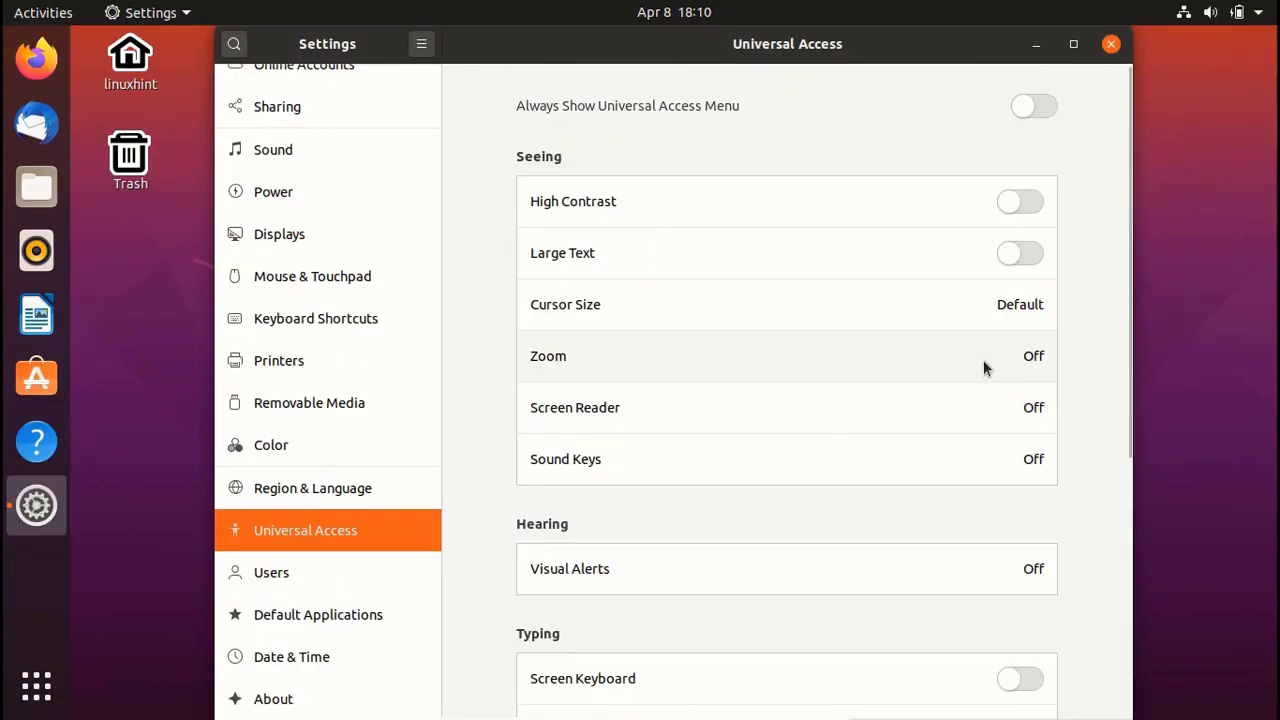
# Open the Universal Access Zoom options, try a higher magnification, examine the crosshairs settings, and close the dialog.
pyautogui.click(987, 367)
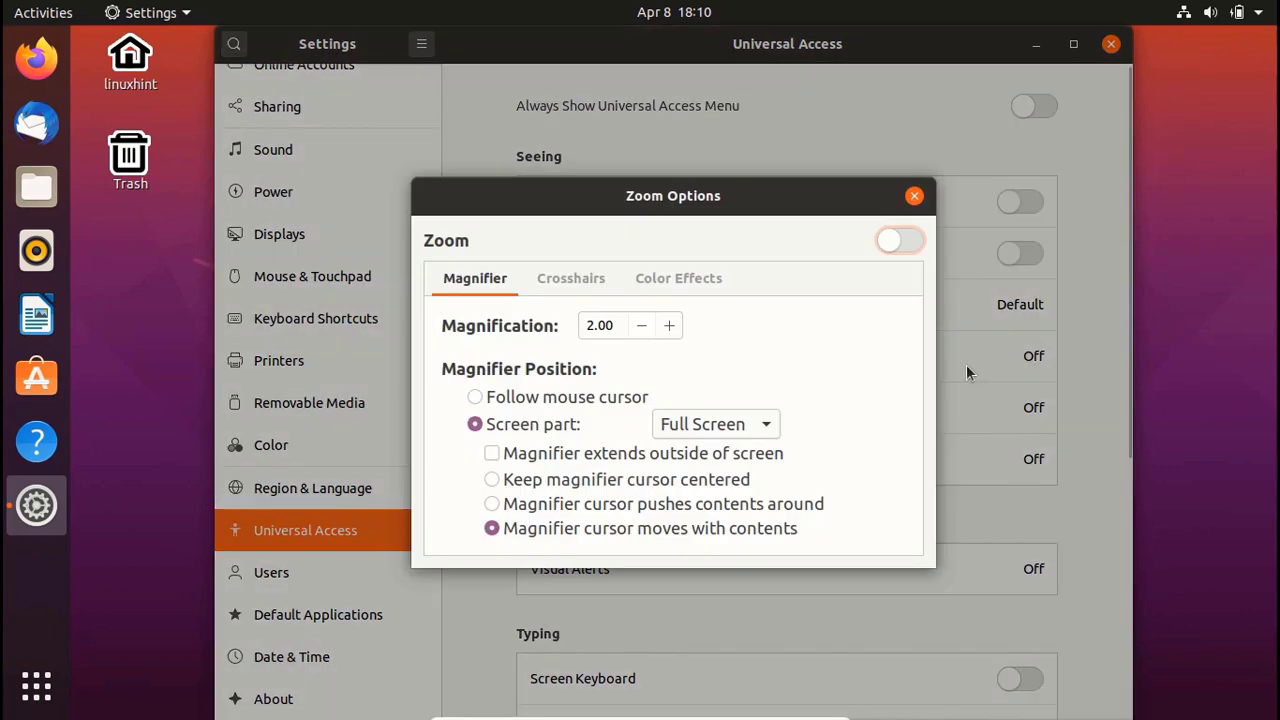
pyautogui.click(669, 326)
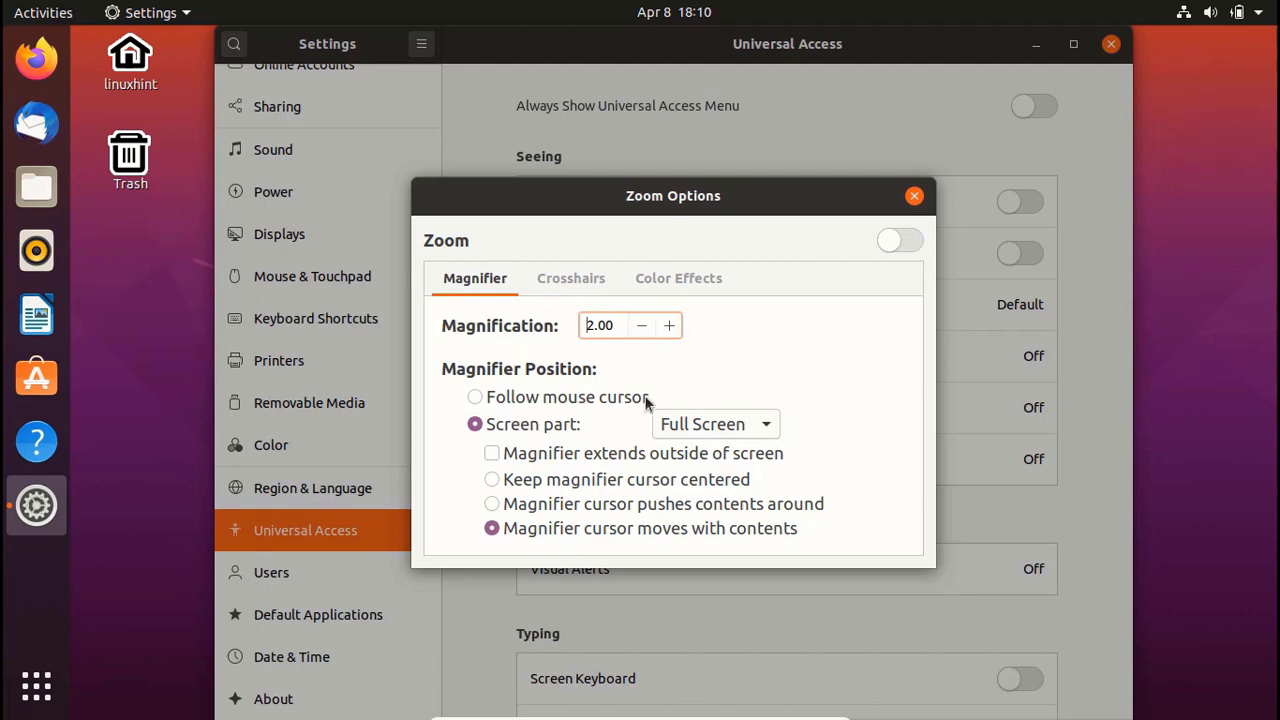
pyautogui.click(571, 278)
pyautogui.click(567, 461)
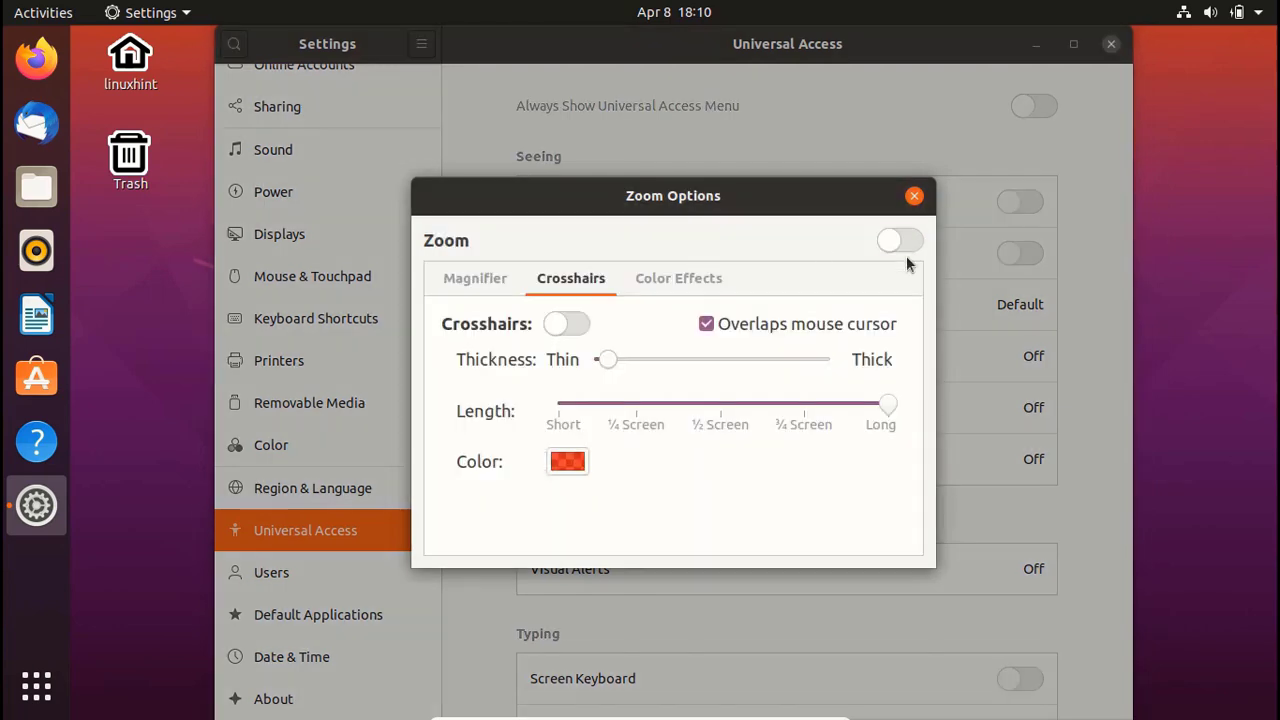
pyautogui.click(914, 197)
# Lower the slider setting near the end of the Universal Access options.
pyautogui.scroll(-5, 761, 273)
pyautogui.moveTo(797, 661); pyautogui.dragTo(754, 661)
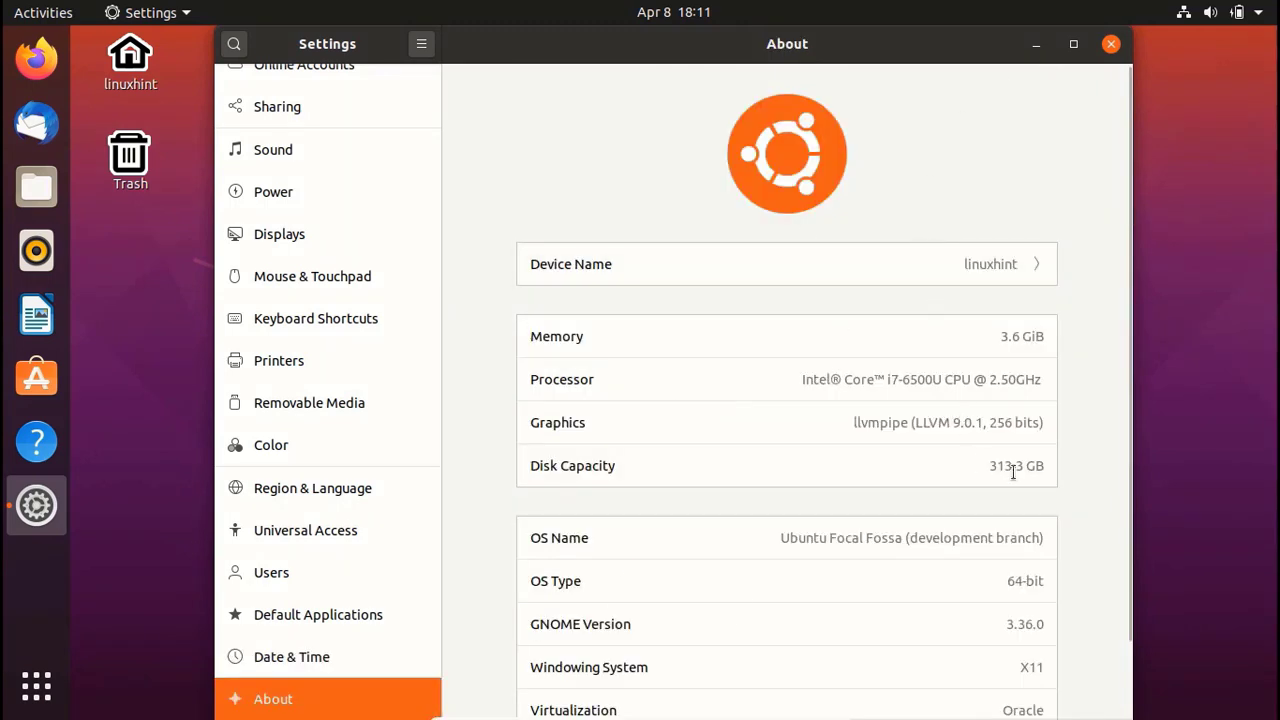
# Open Software Updates from the About details and try adding a volume under Other Software, cancelling the authentication request.
pyautogui.scroll(-2, 1111, 506)
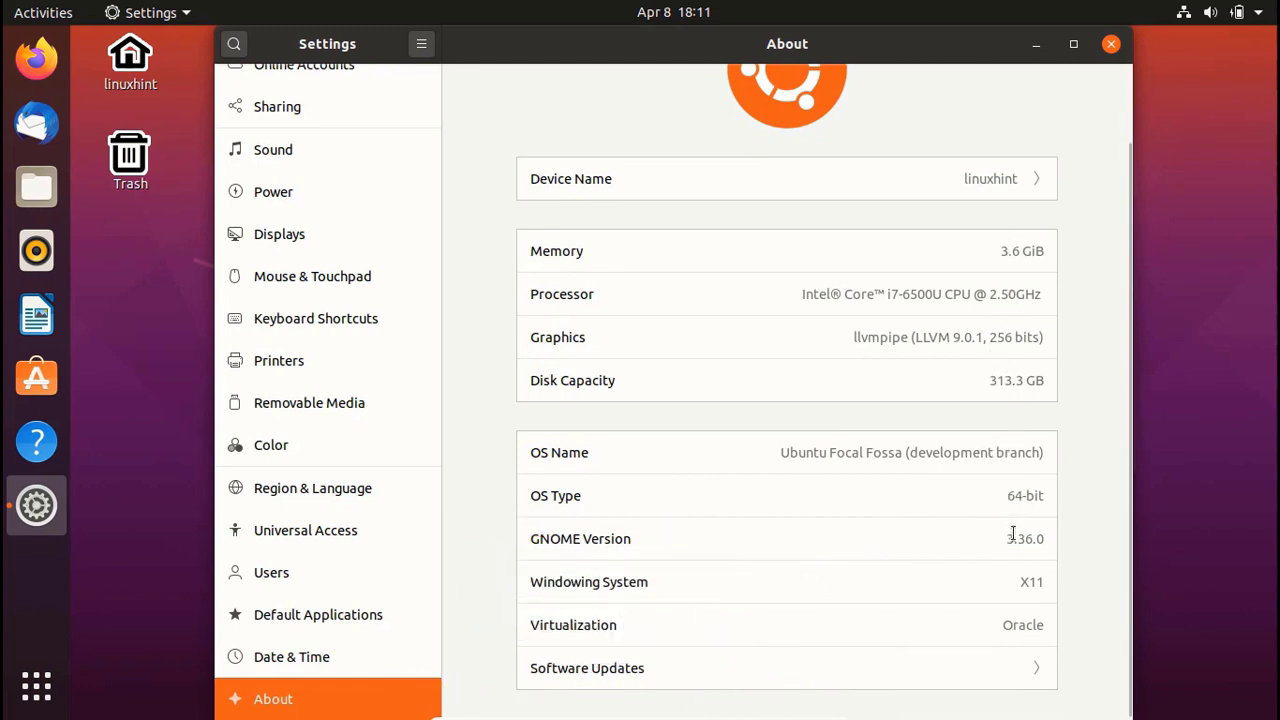
pyautogui.click(1020, 670)
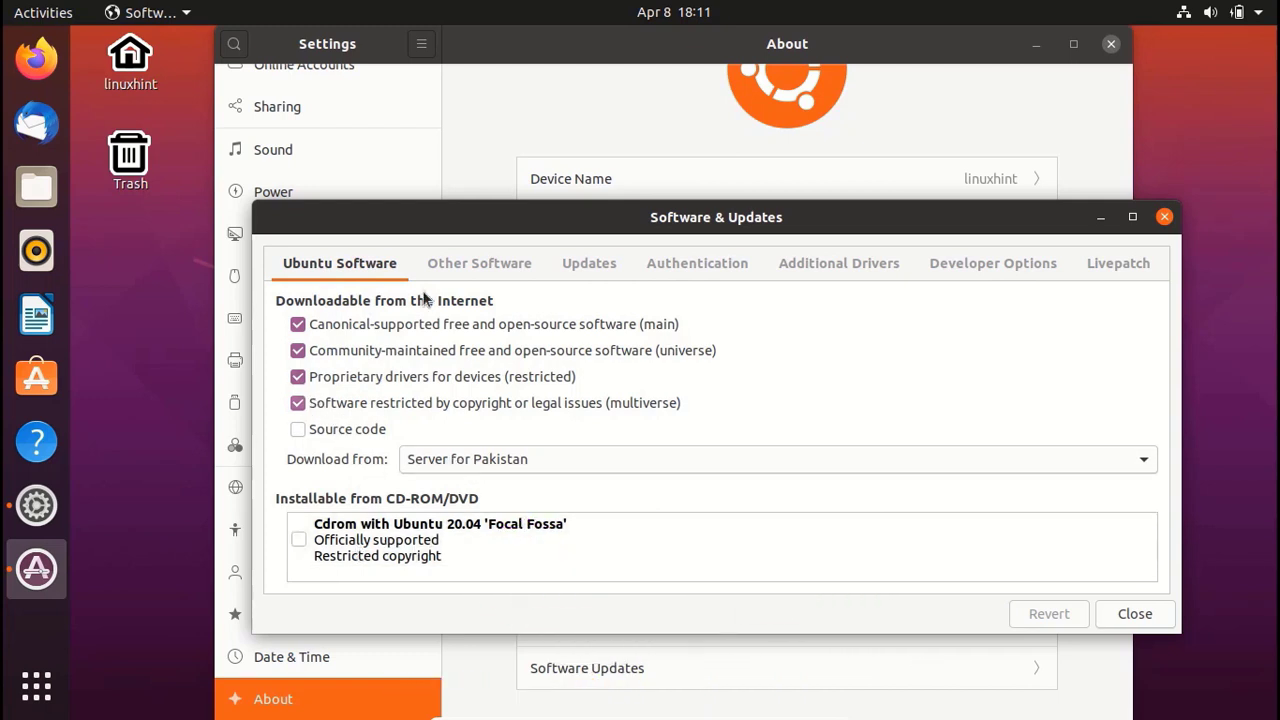
pyautogui.click(455, 271)
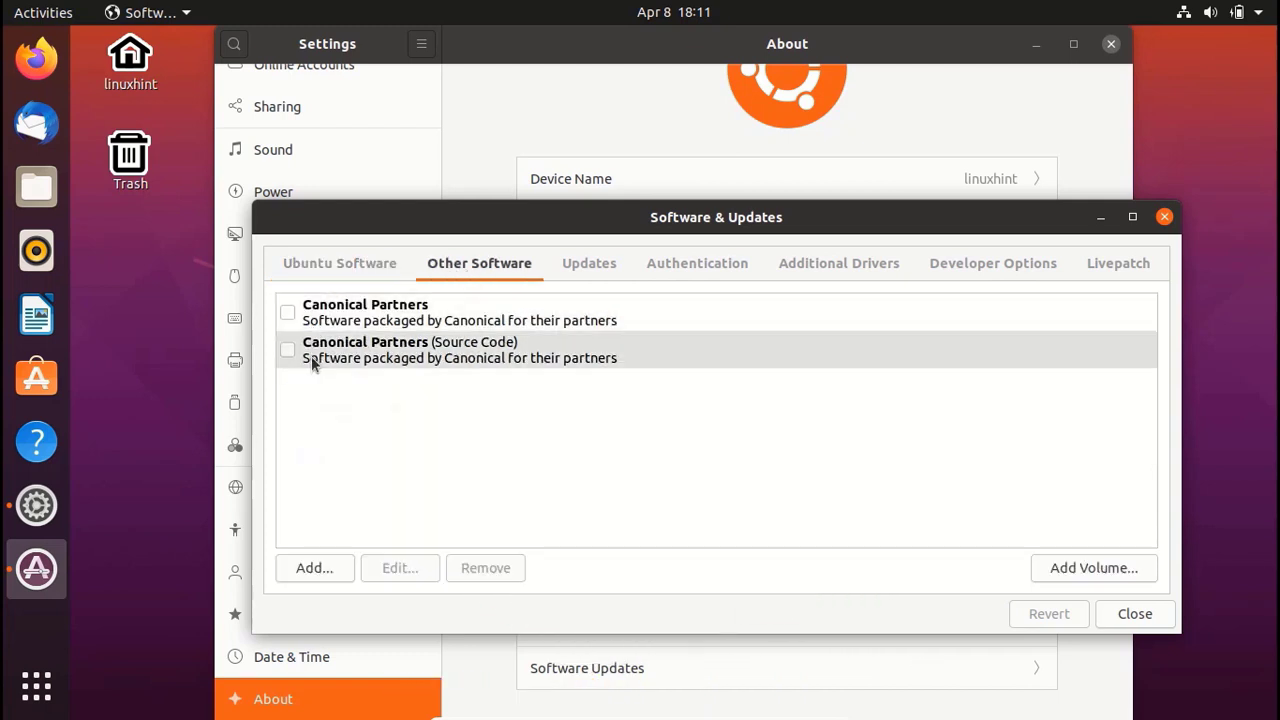
pyautogui.click(1050, 567)
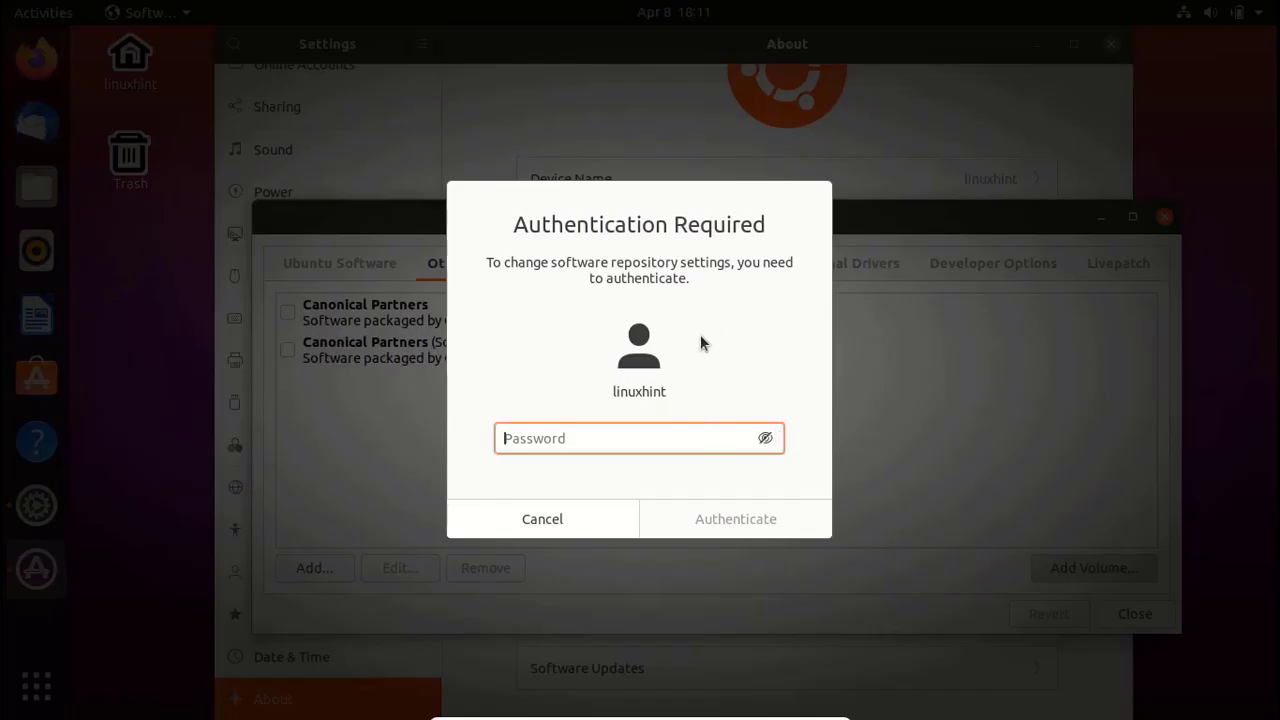
pyautogui.click(577, 527)
# Examine the update options for package subscription, check frequency, security updates, other updates and new Ubuntu version notifications.
pyautogui.click(592, 263)
pyautogui.click(805, 343)
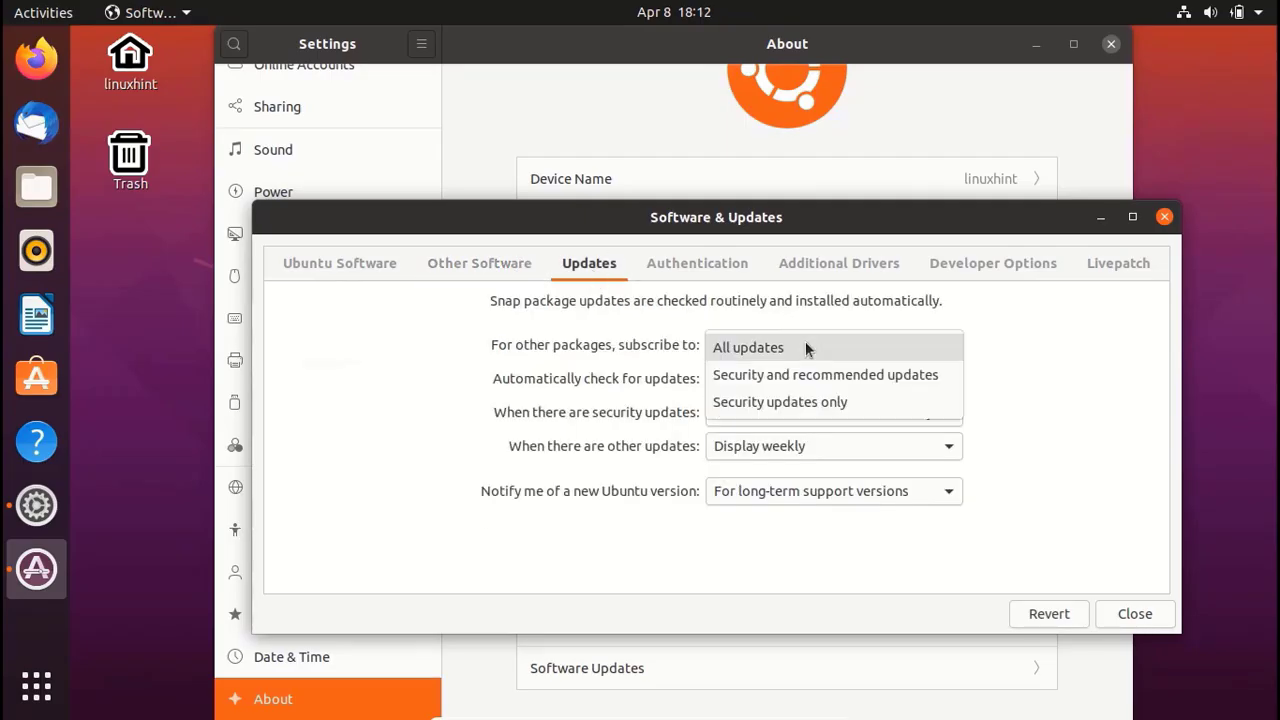
pyautogui.click(805, 341)
pyautogui.click(804, 377)
pyautogui.click(790, 381)
pyautogui.click(829, 412)
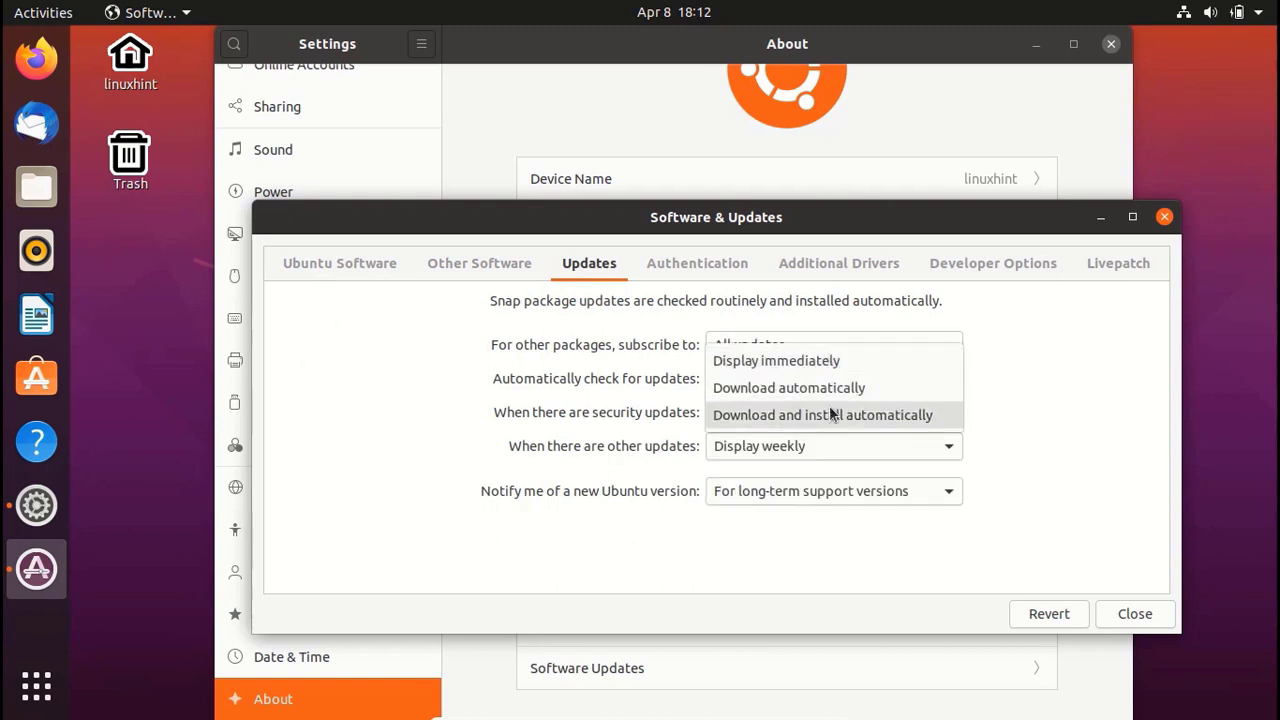
pyautogui.click(829, 414)
pyautogui.click(880, 446)
pyautogui.click(1035, 441)
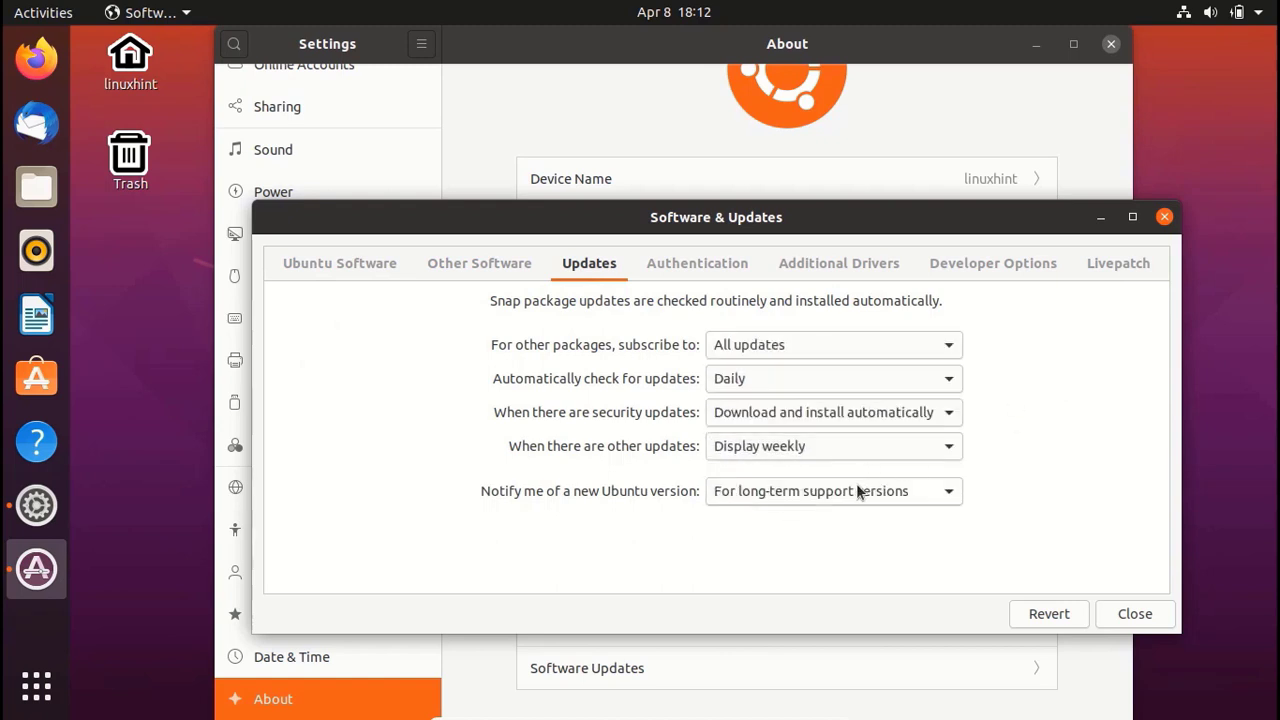
pyautogui.click(850, 491)
pyautogui.click(847, 491)
# View the trusted software providers and the additional drivers in Software & Updates.
pyautogui.click(697, 265)
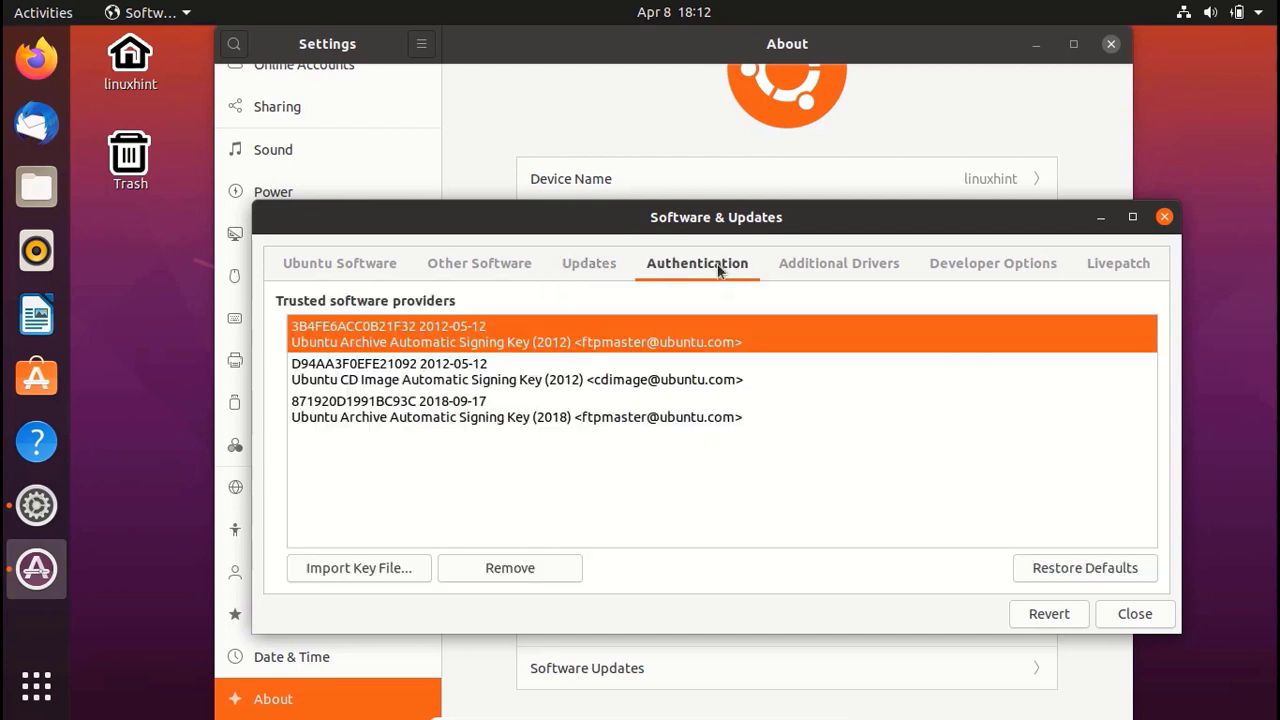
pyautogui.click(800, 272)
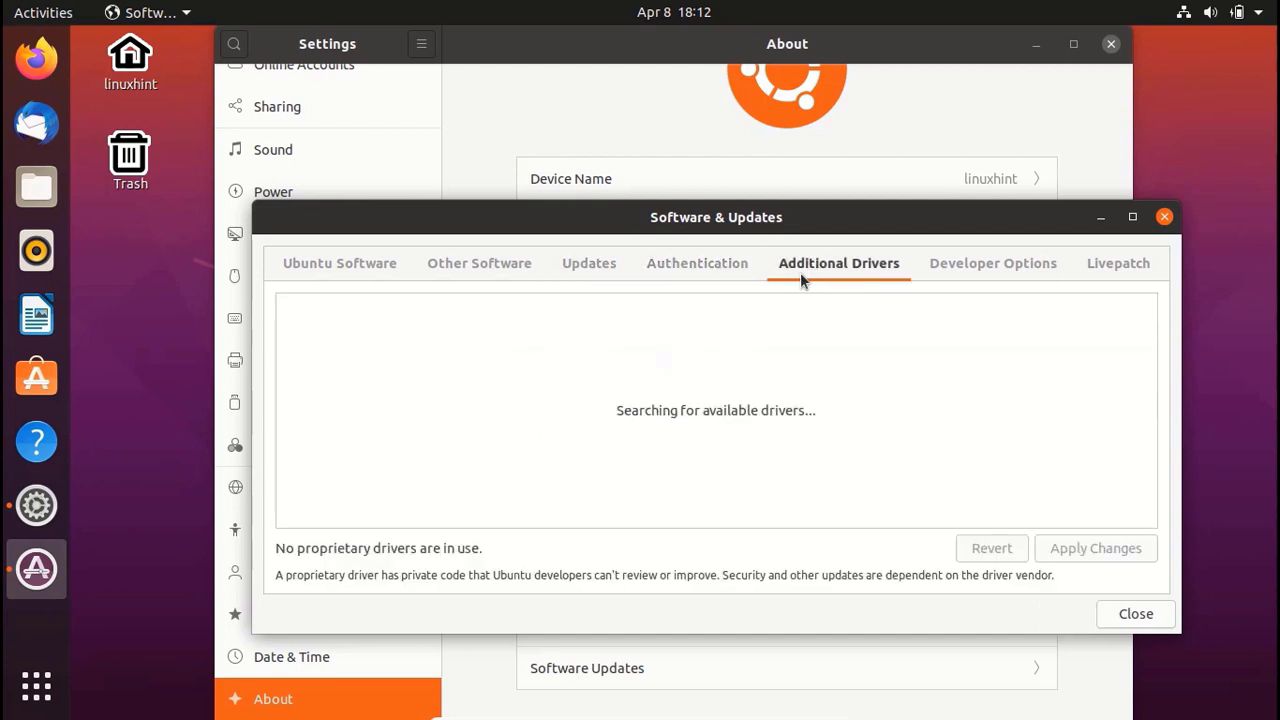
# Try to enable pre-released updates in the developer options, and cancel the authentication request.
pyautogui.click(978, 265)
pyautogui.click(302, 328)
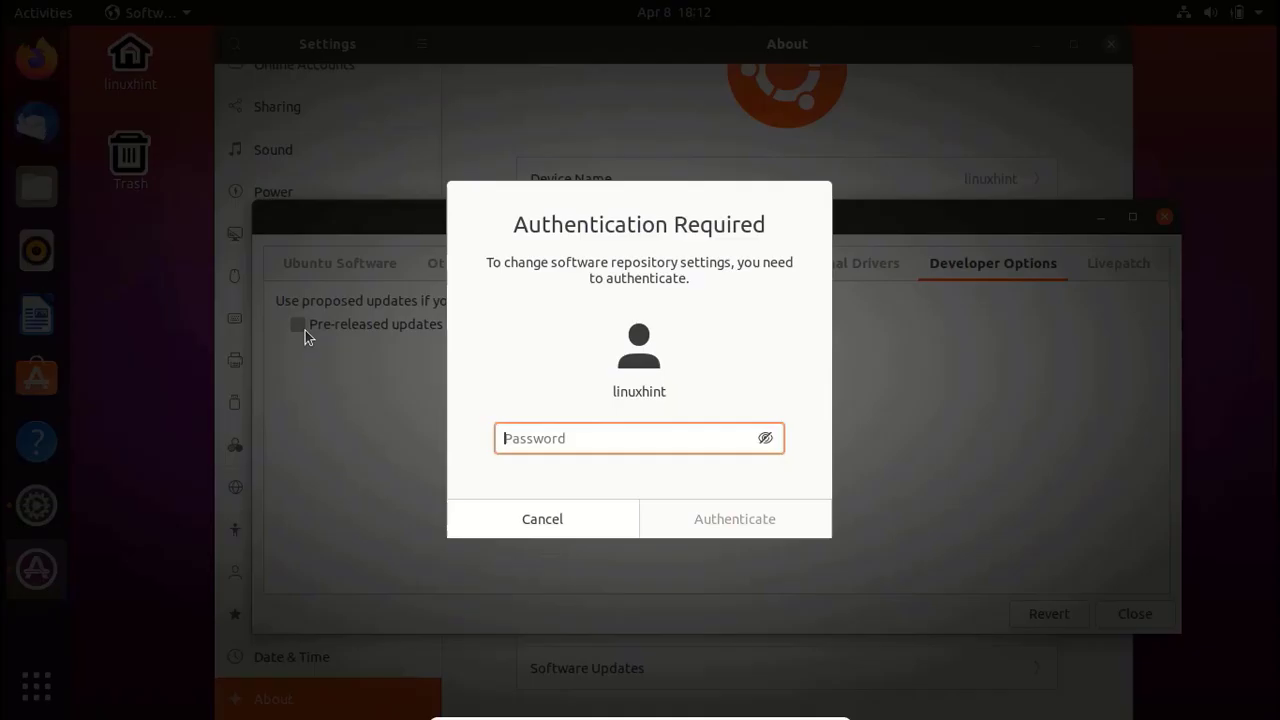
pyautogui.click(577, 522)
# View the Livepatch settings and close Software & Updates.
pyautogui.click(1120, 265)
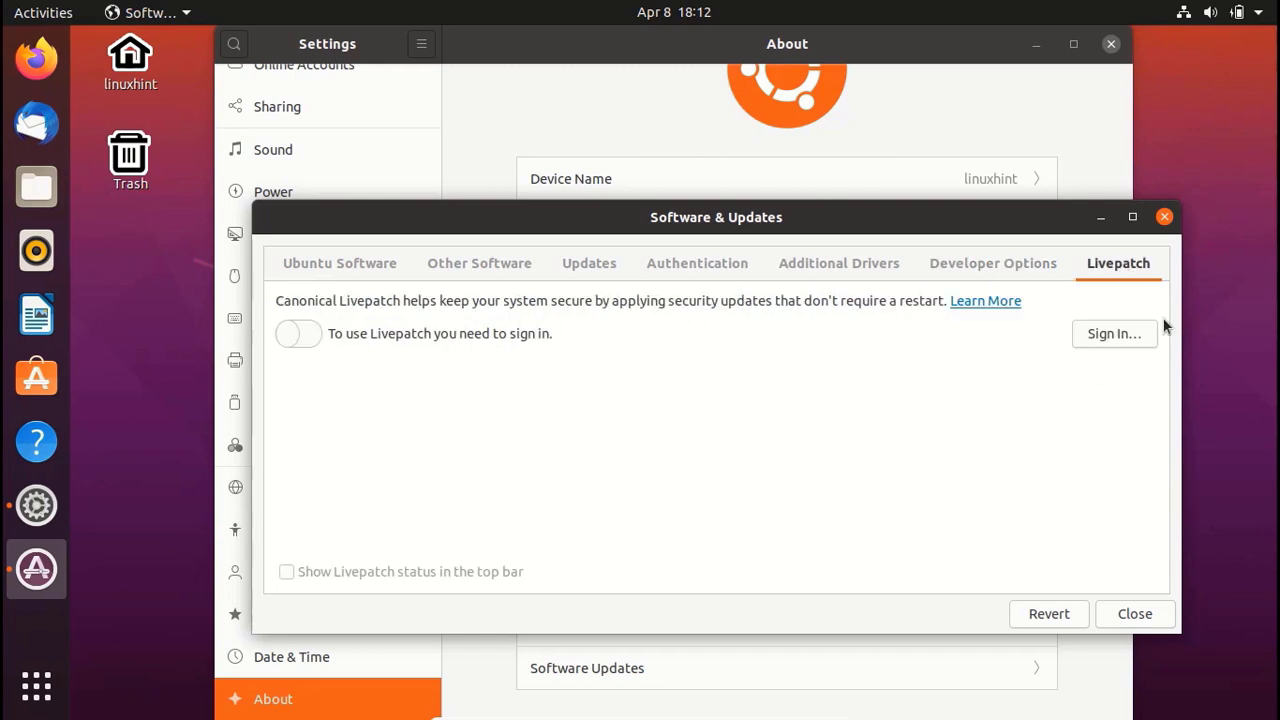
pyautogui.click(1163, 218)
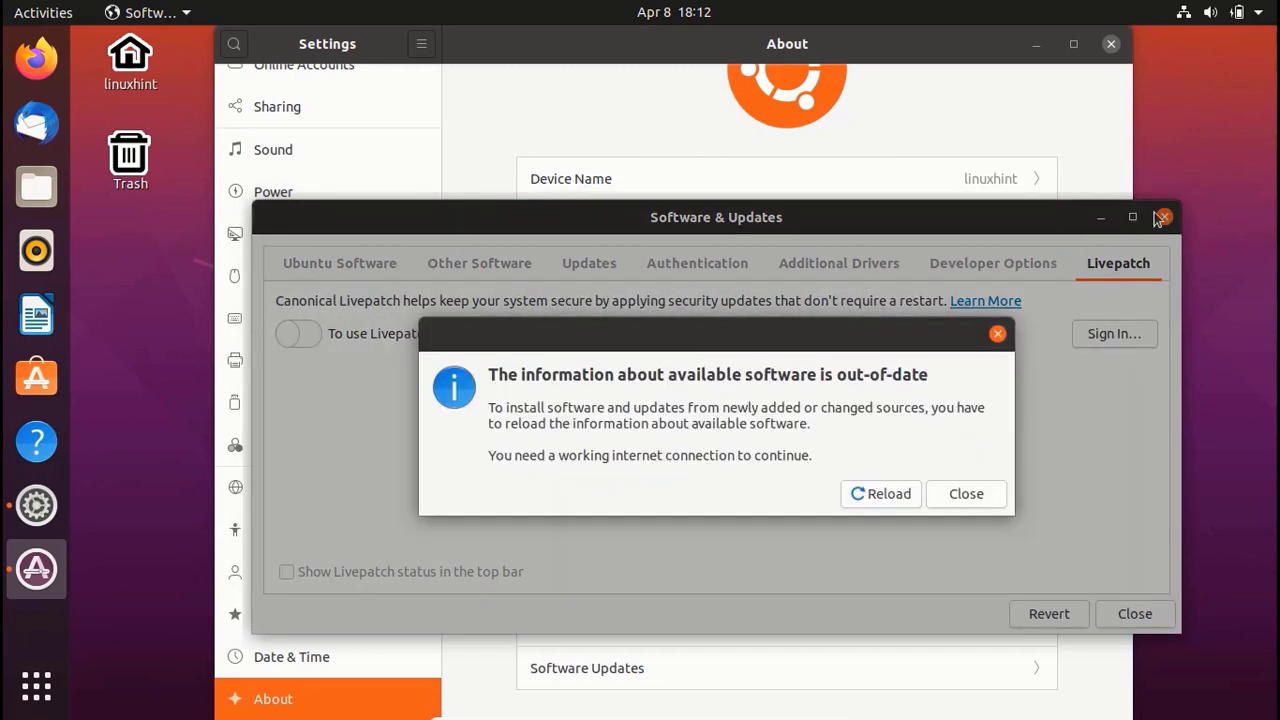